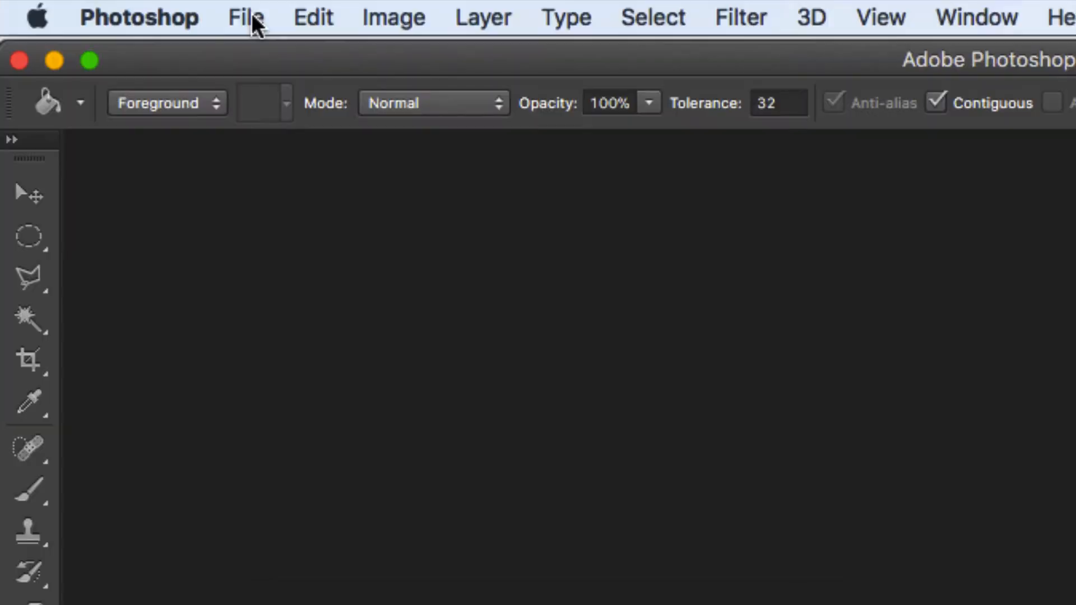
# - Start a new document and name it with the surname followed by "-T-Shirt"
pyautogui.click(134, 9)
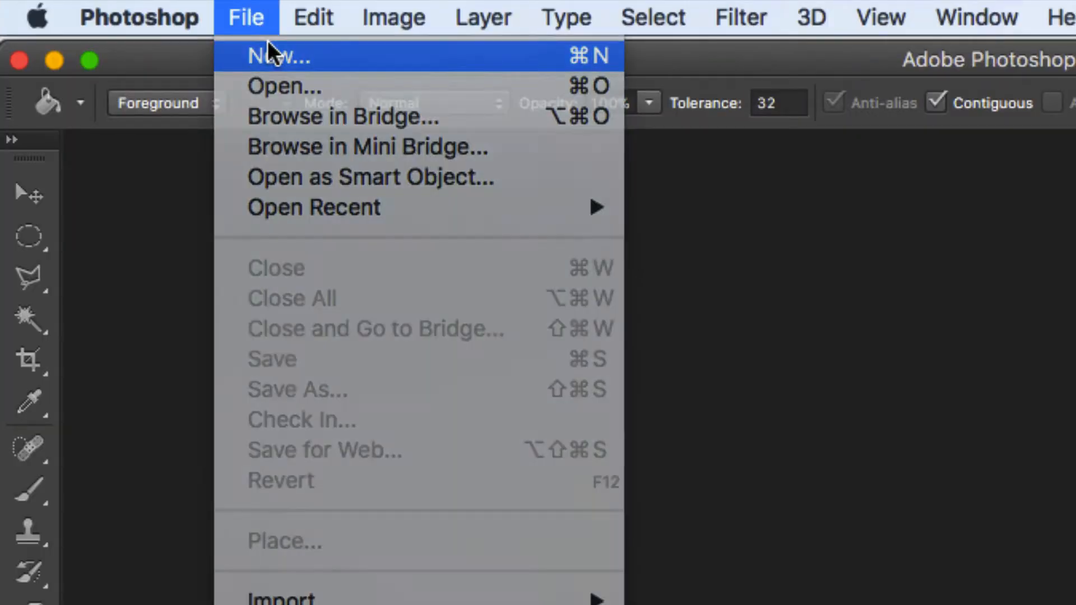
pyautogui.click(267, 42)
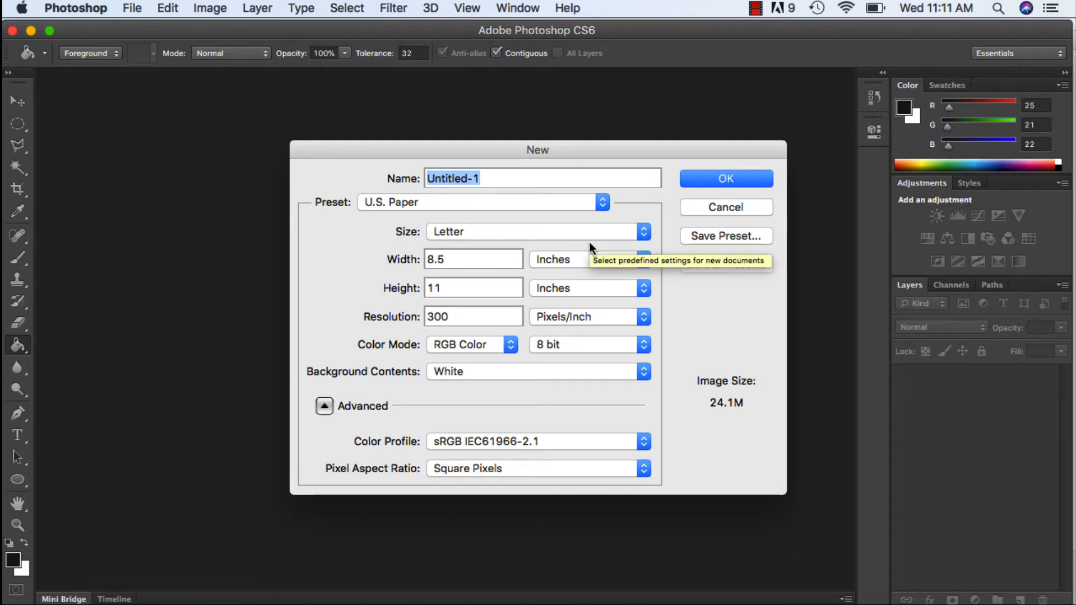
pyautogui.write('Bloui')
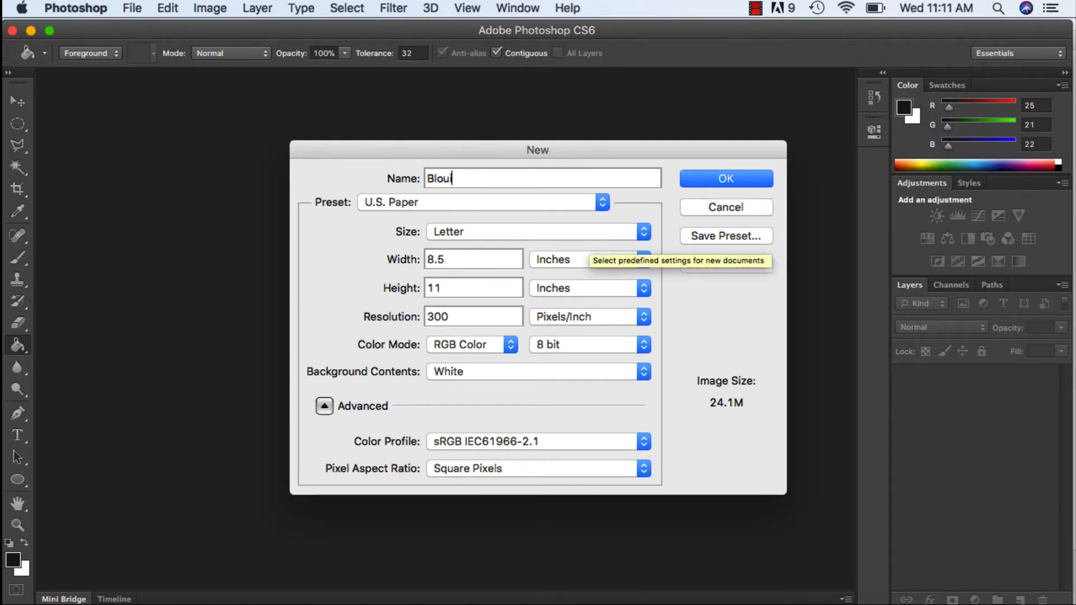
pyautogui.write('n-T')
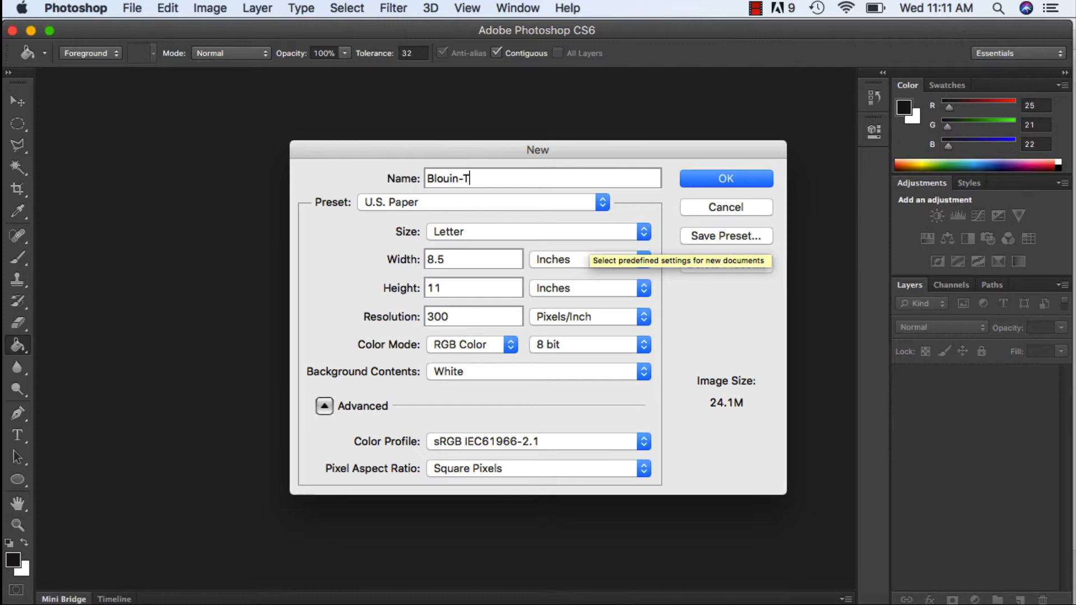
pyautogui.write('-Shirt')
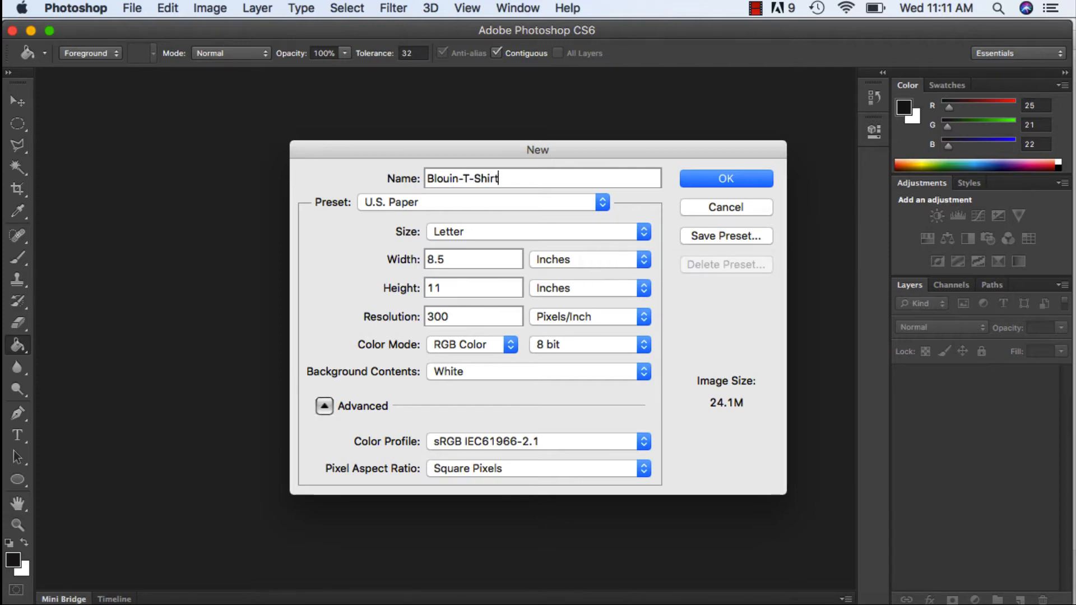
# - Create the document from the U.S. Paper preset in Letter size, and close it
pyautogui.click(536, 202)
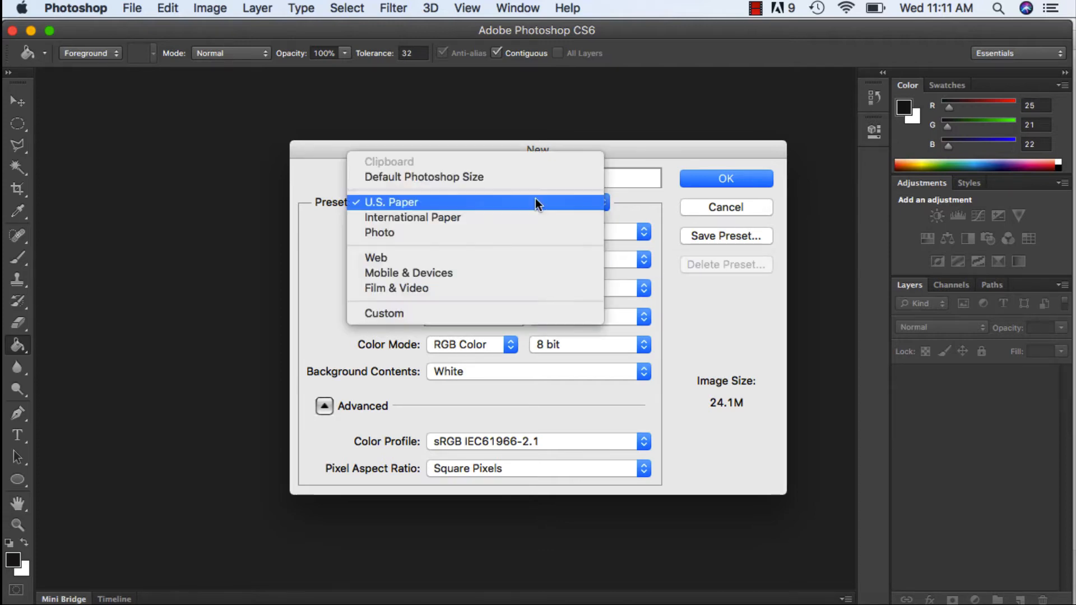
pyautogui.click(444, 202)
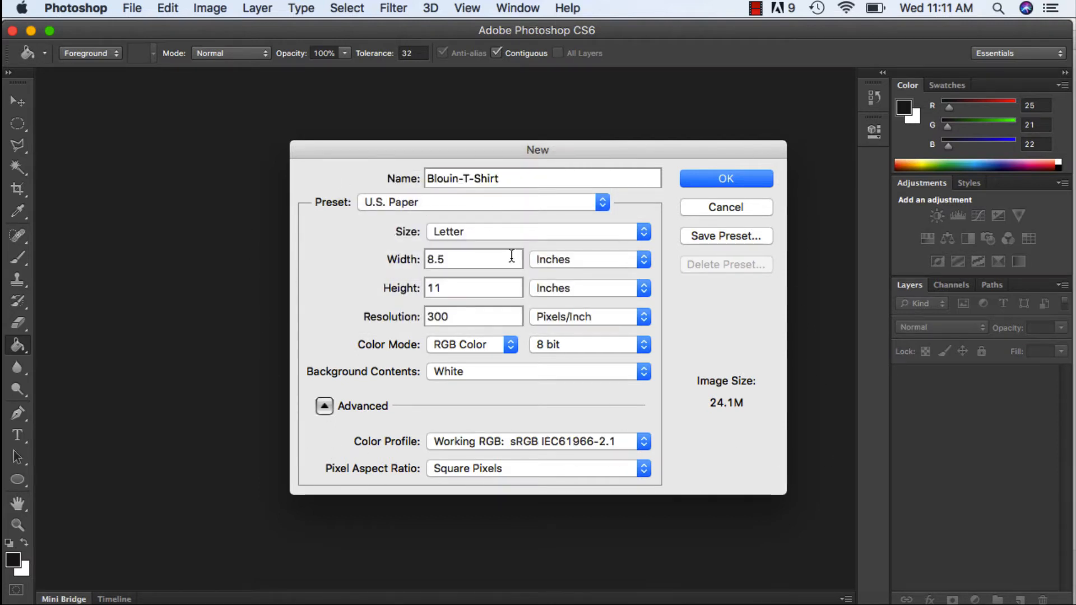
pyautogui.click(550, 202)
pyautogui.click(549, 202)
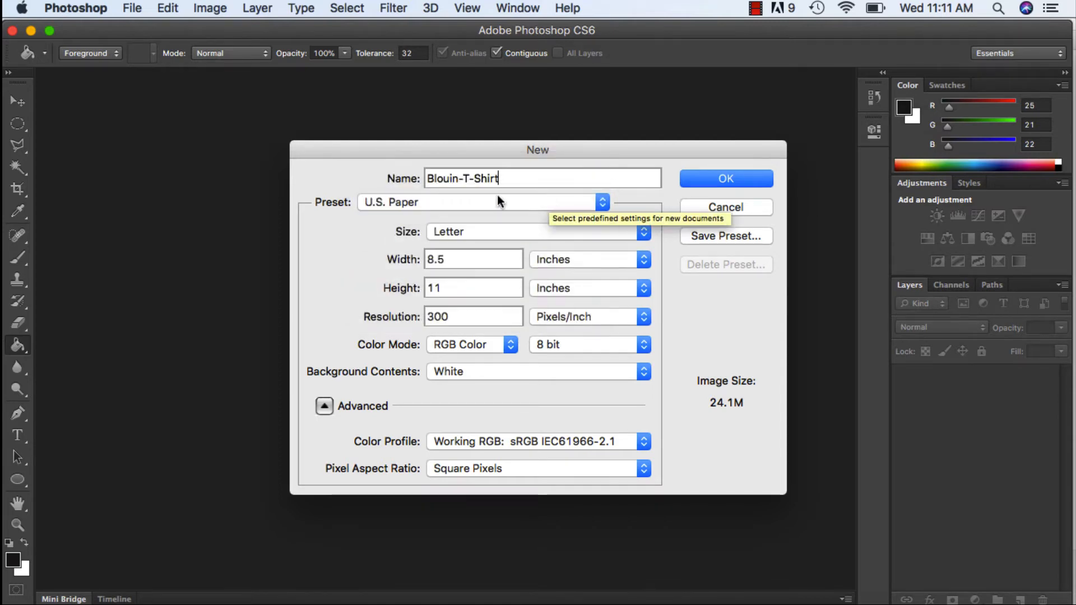
pyautogui.click(457, 232)
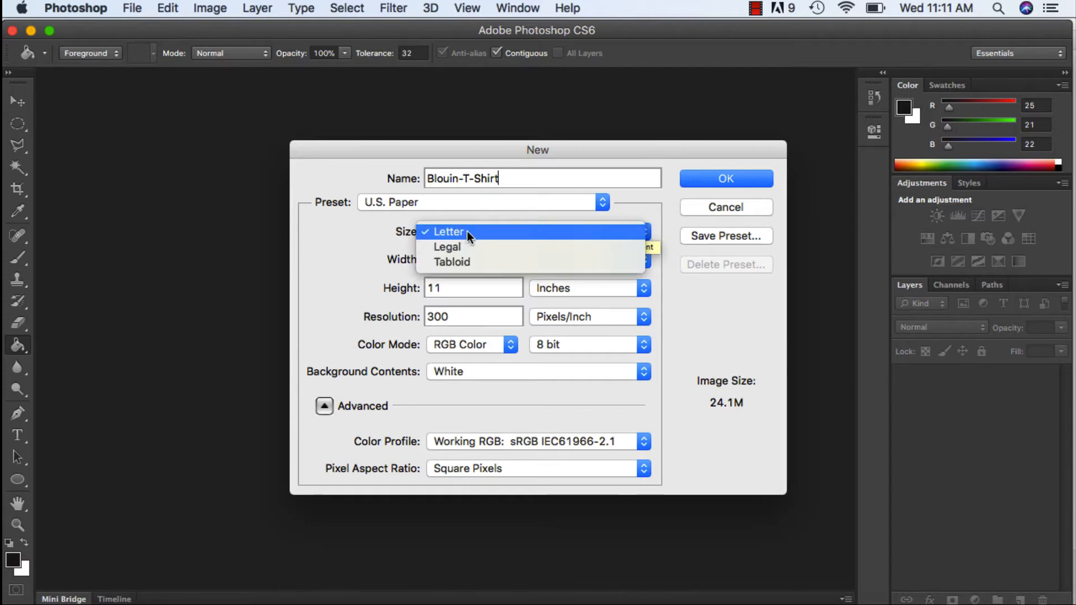
pyautogui.click(466, 228)
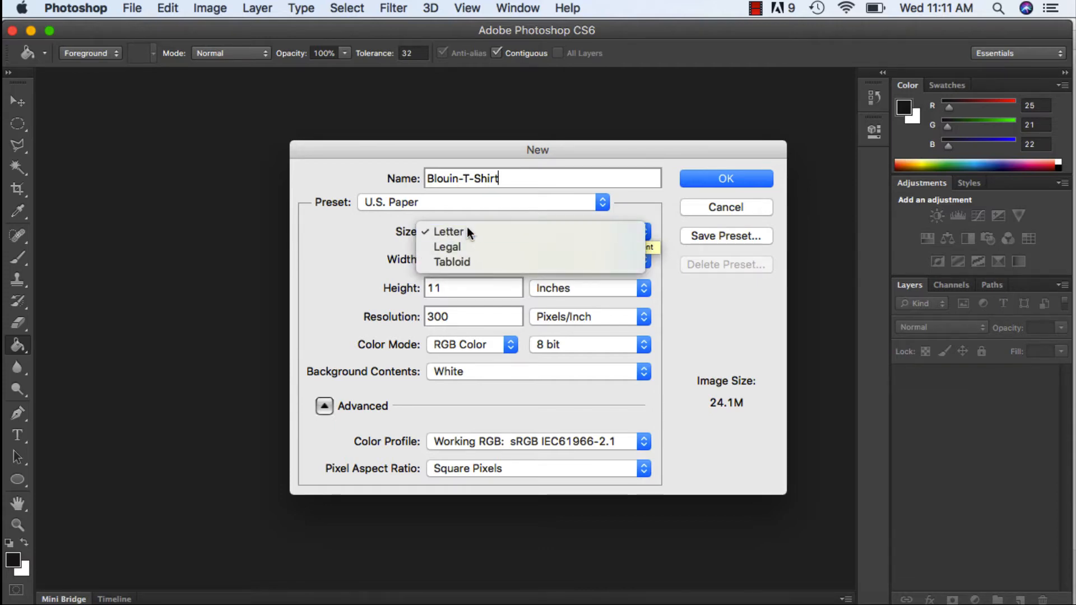
pyautogui.click(462, 259)
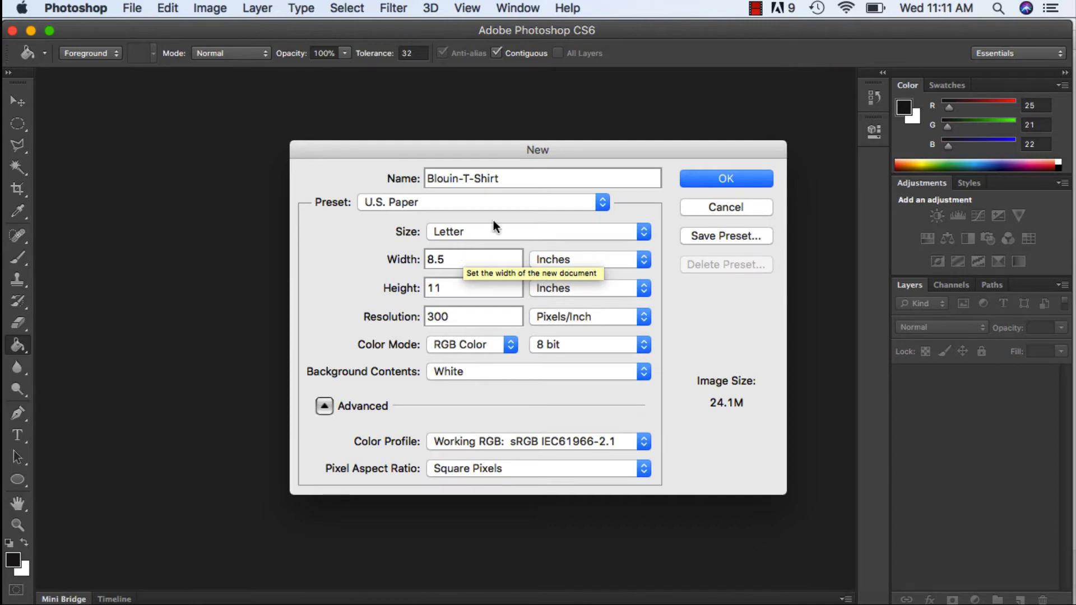
pyautogui.click(724, 180)
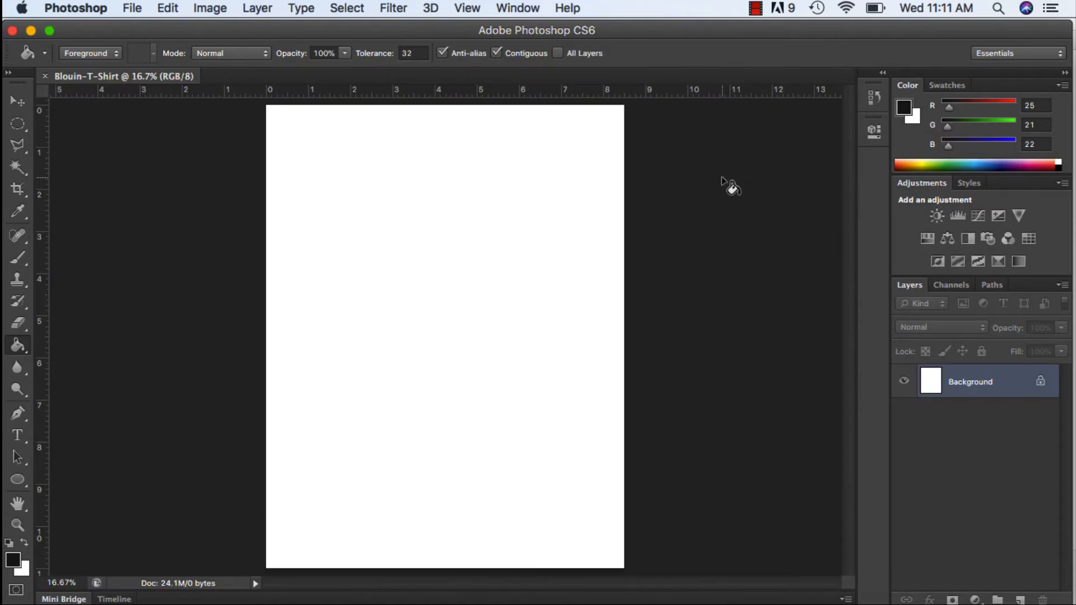
pyautogui.click(45, 77)
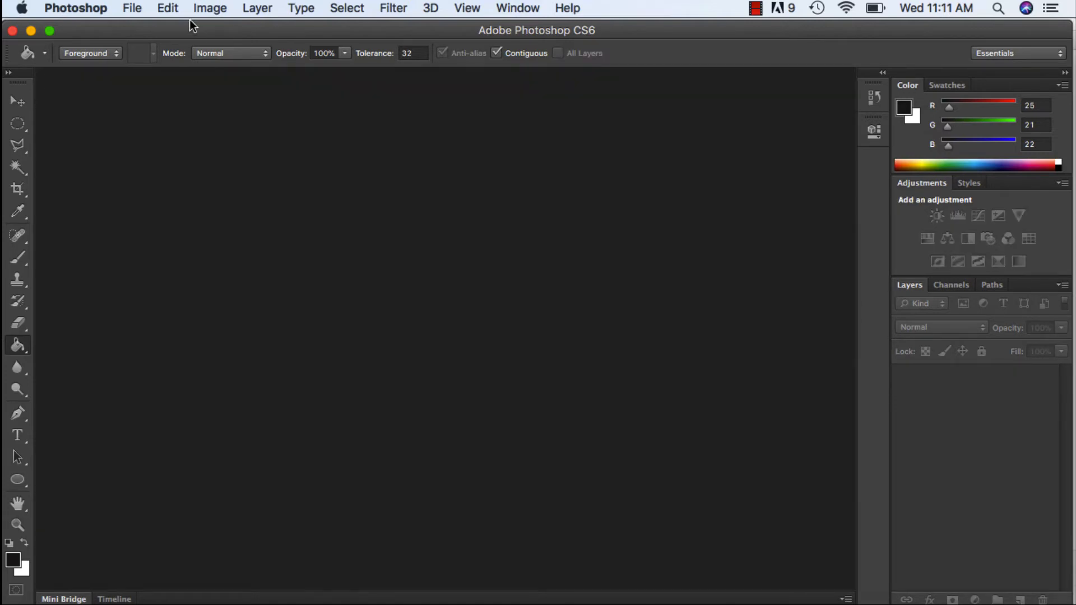
# - Start another new document, named with the surname followed by "-T-Shirt", using the U.S. Paper preset in Letter size
pyautogui.click(141, 7)
pyautogui.click(149, 28)
pyautogui.write('B')
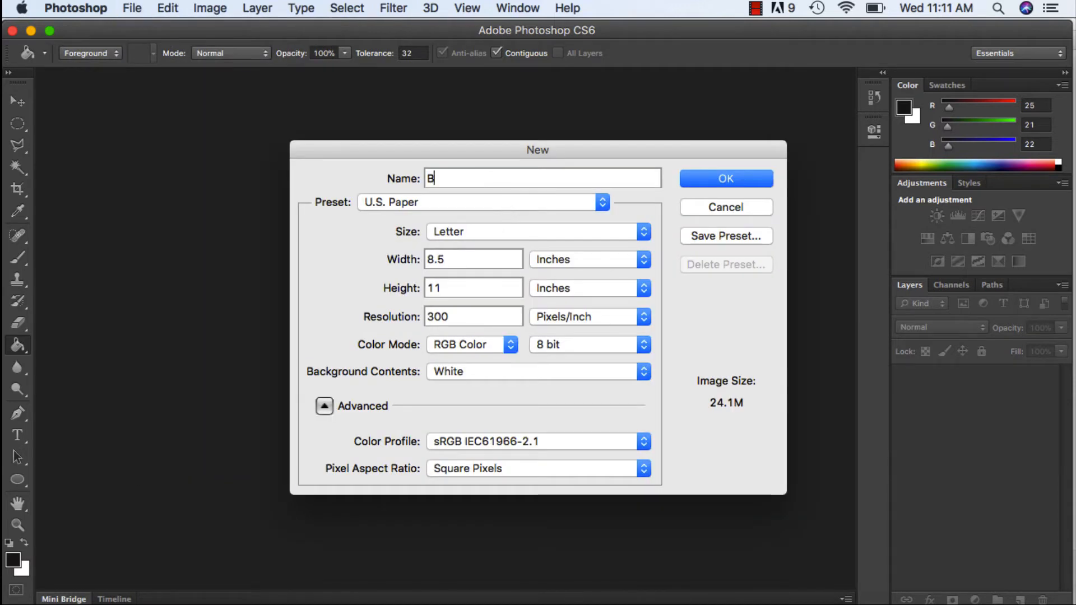
pyautogui.write('louin-T-Shirt')
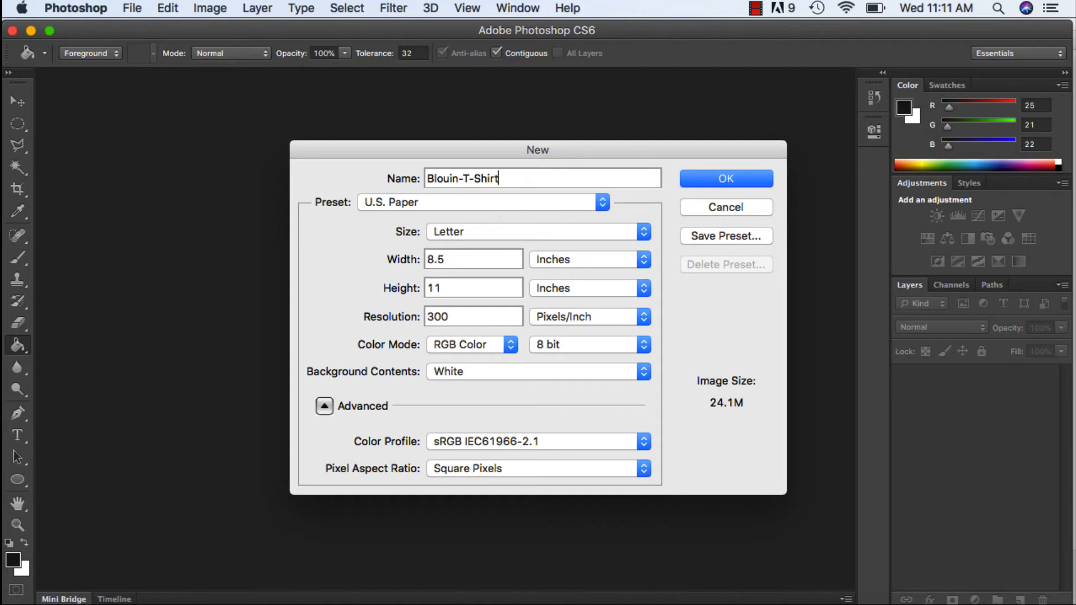
pyautogui.click(512, 203)
pyautogui.click(512, 202)
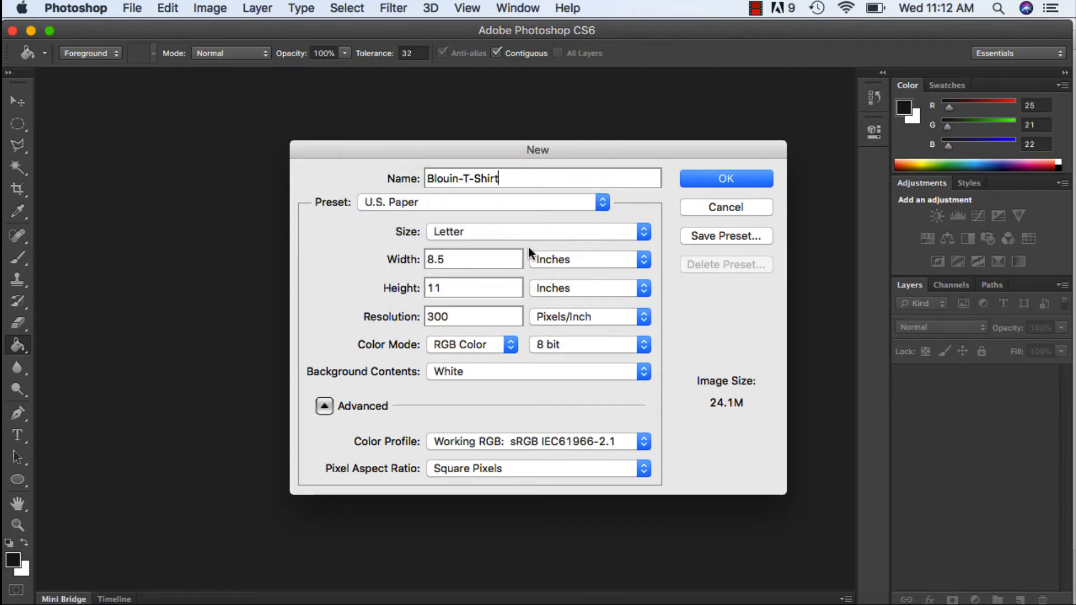
pyautogui.click(533, 230)
pyautogui.click(532, 229)
# - Set the width to 11 inches and the height to 8.5 inches, and create the landscape document
pyautogui.moveTo(505, 257); pyautogui.dragTo(370, 266)
pyautogui.write('11')
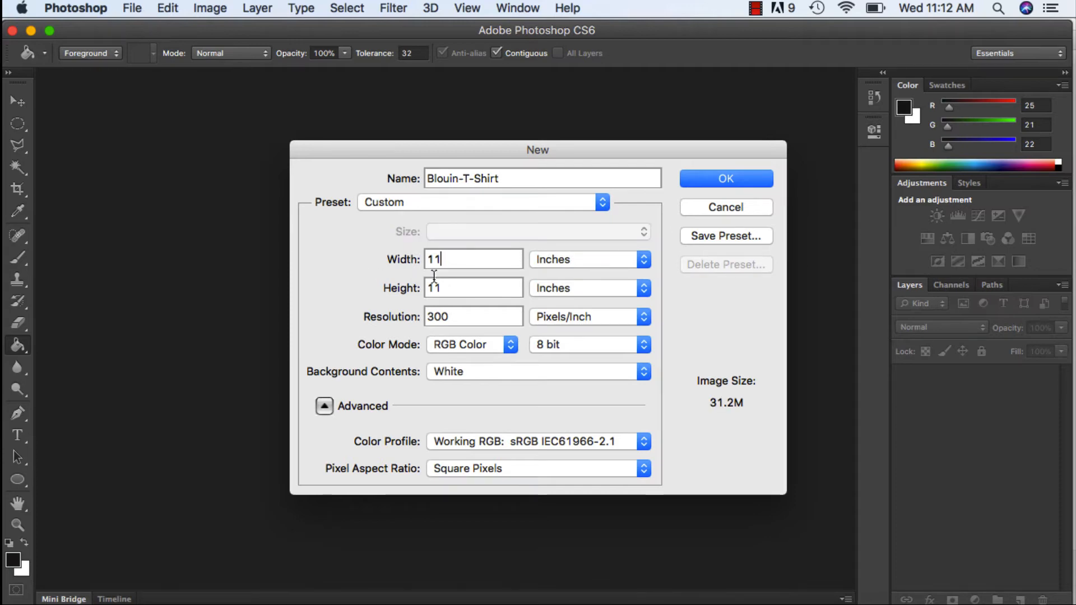
pyautogui.moveTo(454, 290); pyautogui.dragTo(394, 292)
pyautogui.write('8.5')
pyautogui.click(704, 184)
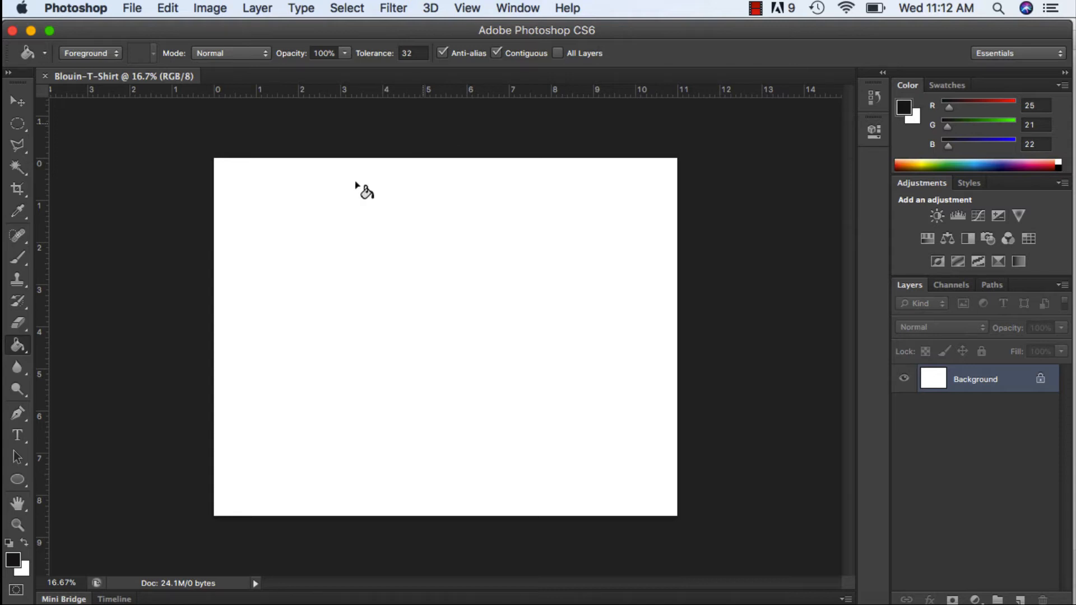
# - Switch to Safari and search Google Images for "bird"
pyautogui.click(210, 603)
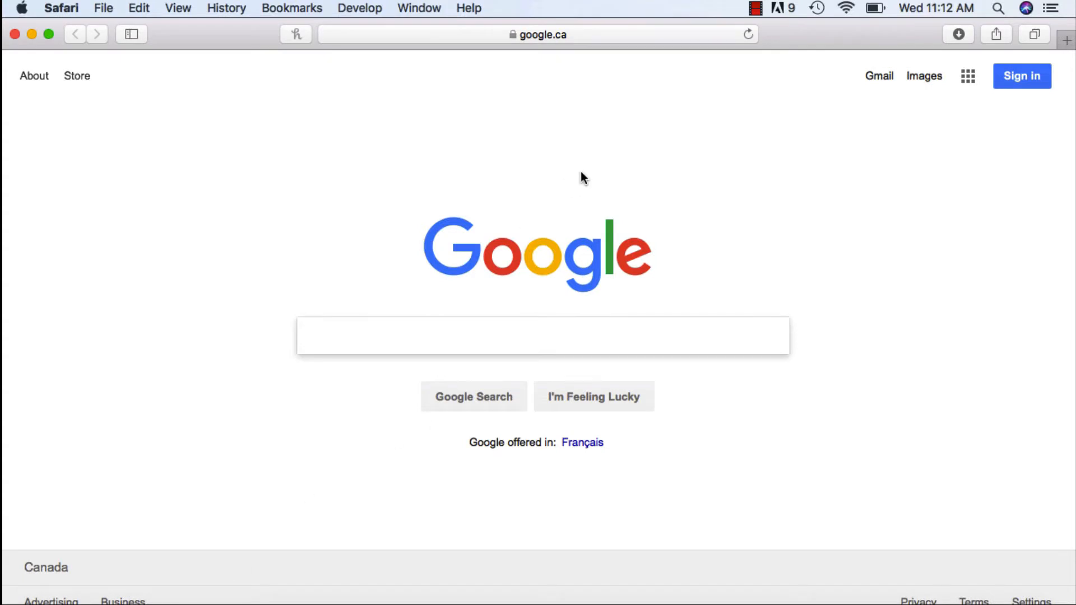
pyautogui.write('bird')
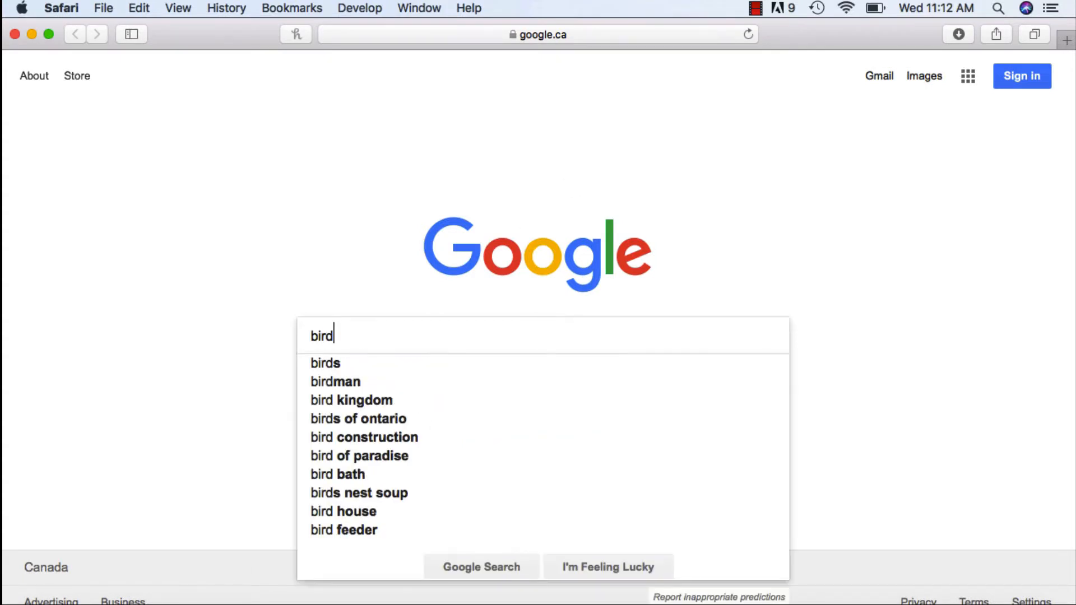
pyautogui.press('Return')
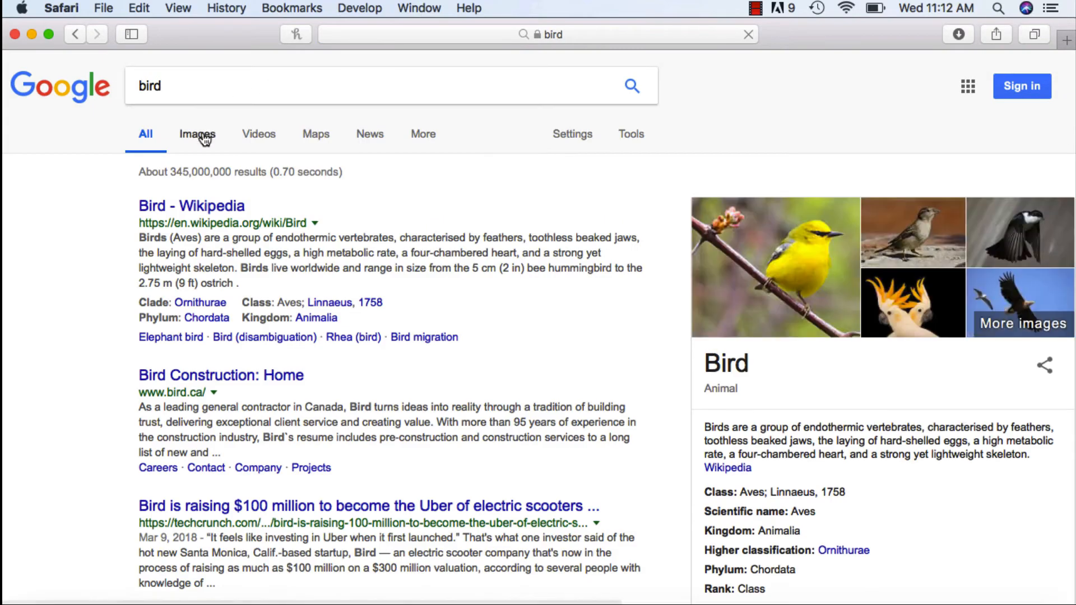
pyautogui.click(203, 132)
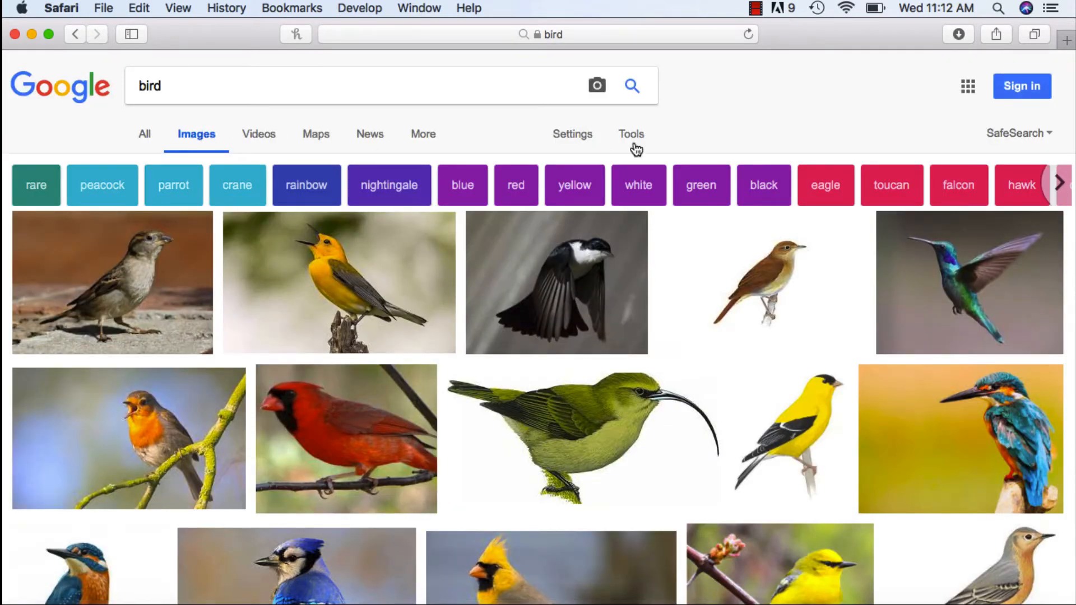
# - Filter the bird image results to sizes larger than 2 MP (1600×1200)
pyautogui.click(634, 145)
pyautogui.click(158, 164)
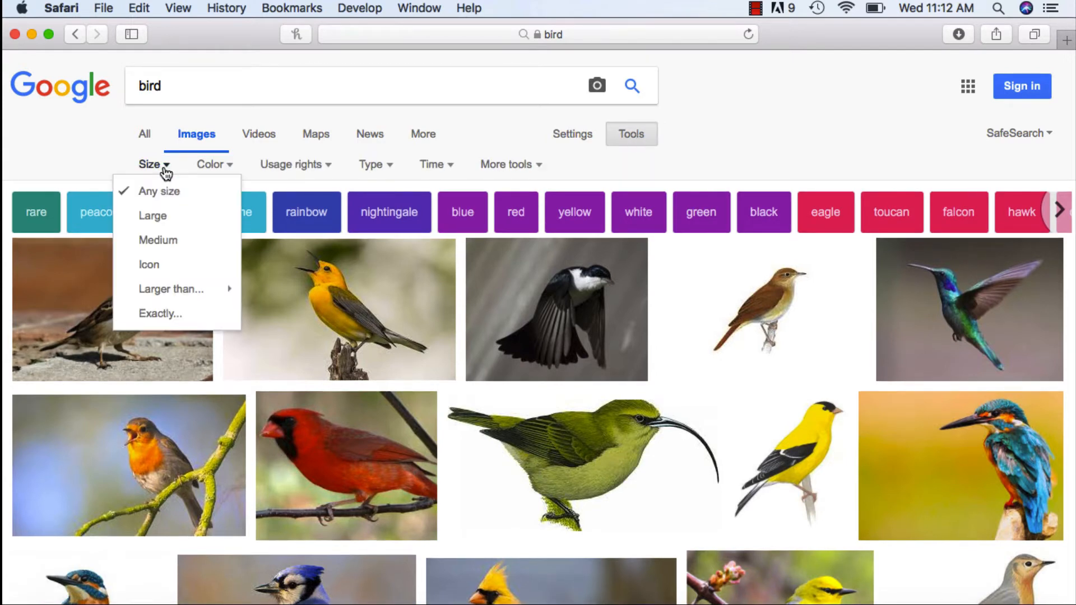
pyautogui.moveTo(190, 292)
pyautogui.scroll(-2, 315, 328)
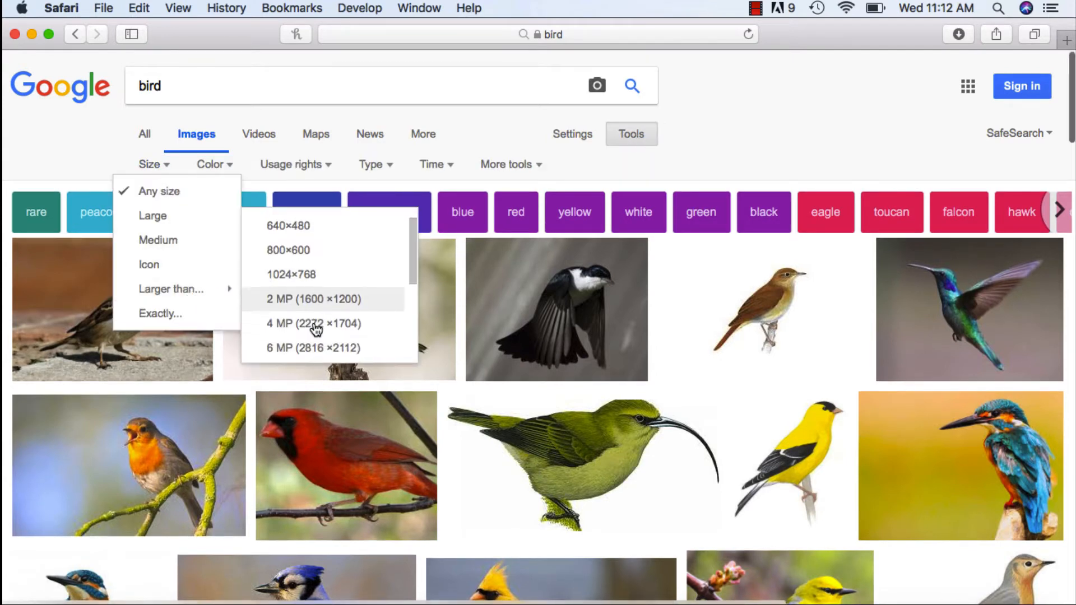
pyautogui.click(284, 287)
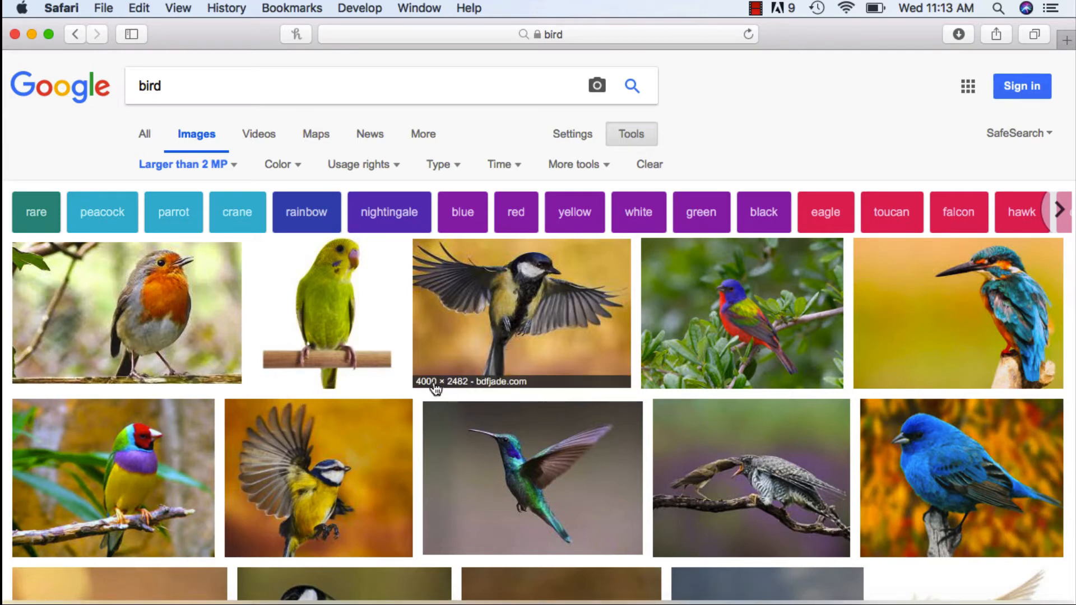
# - Try to open the BDFjade flying bird picture at full size by loading its copied image address in a new tab
pyautogui.click(502, 333)
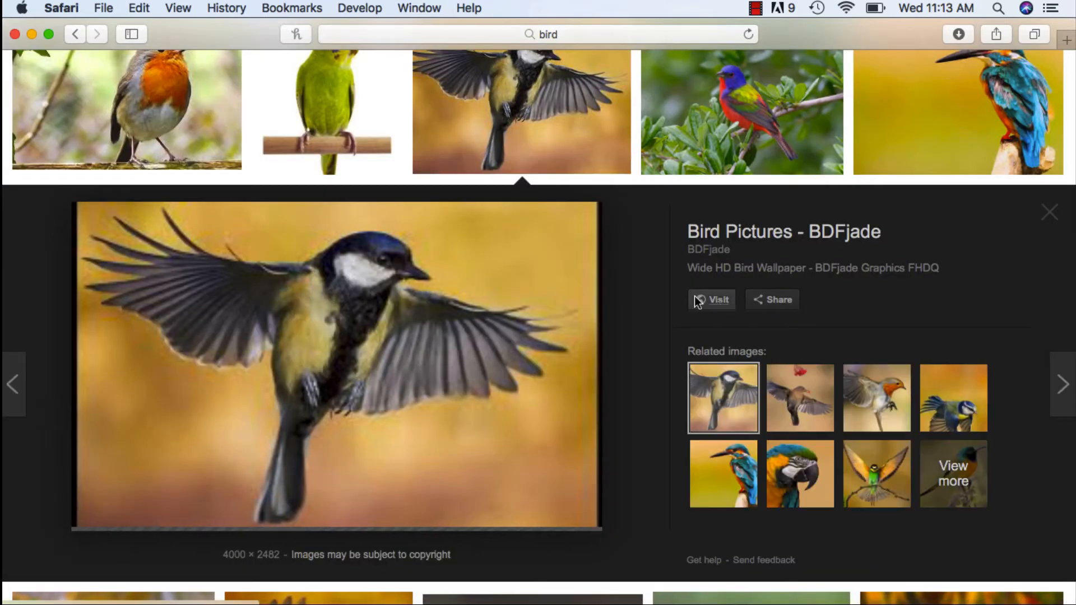
pyautogui.rightClick(418, 330)
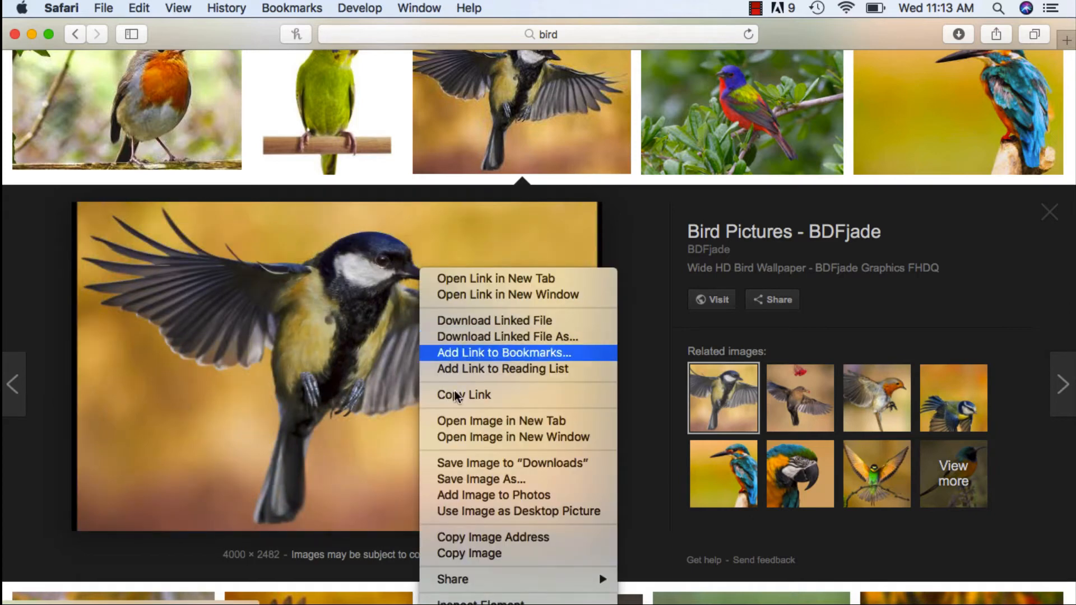
pyautogui.click(478, 538)
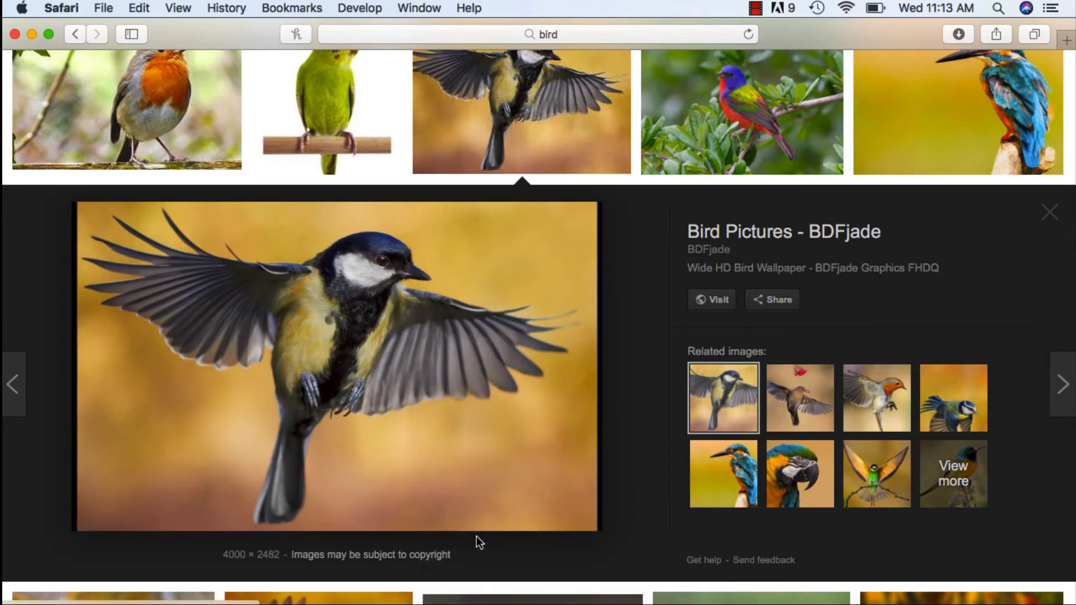
pyautogui.press('super+t')
pyautogui.click(637, 34)
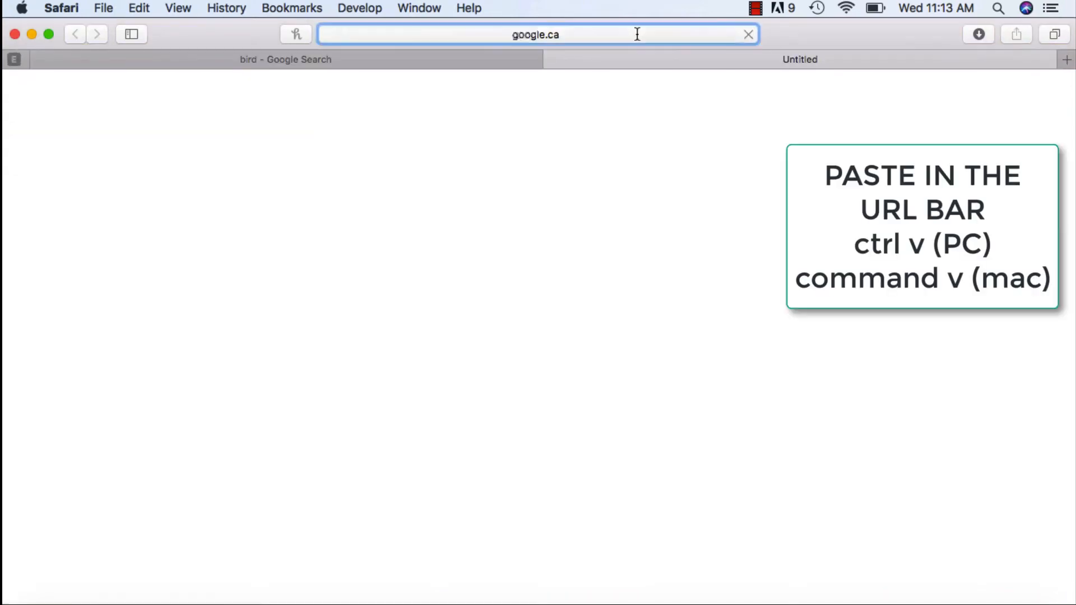
pyautogui.press('super+v')
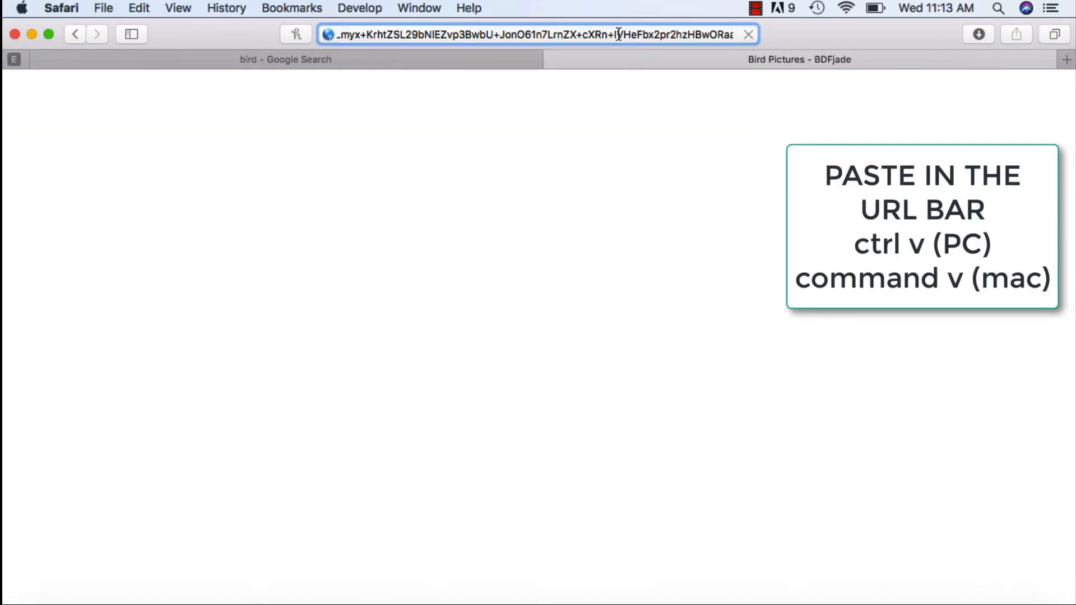
pyautogui.press('Return')
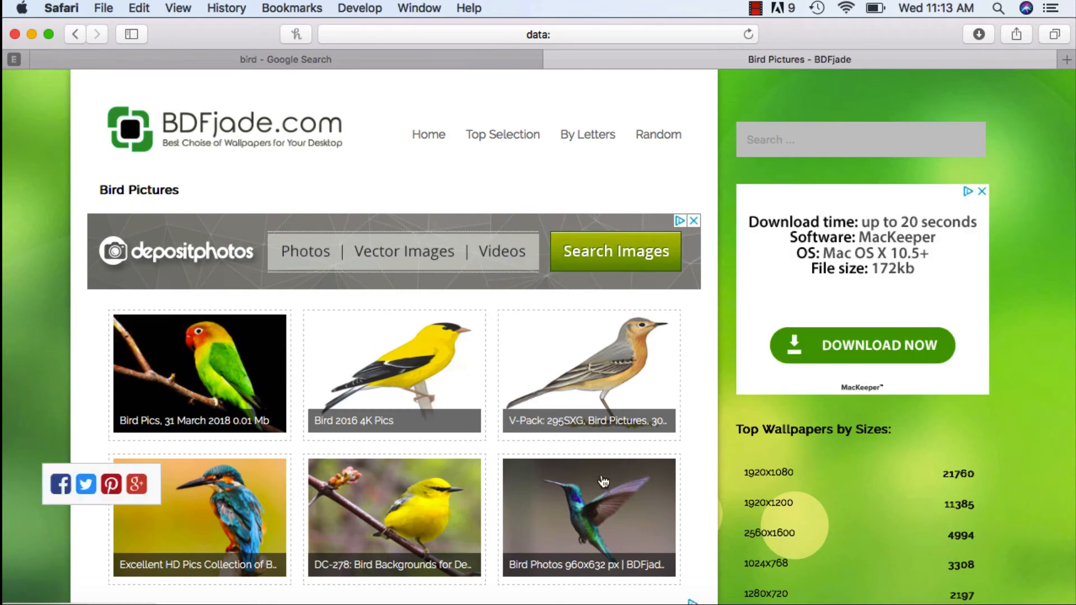
# - Return to the bird image results, close the flying bird's preview and open the green parakeet's preview instead
pyautogui.scroll(-3, 549, 350)
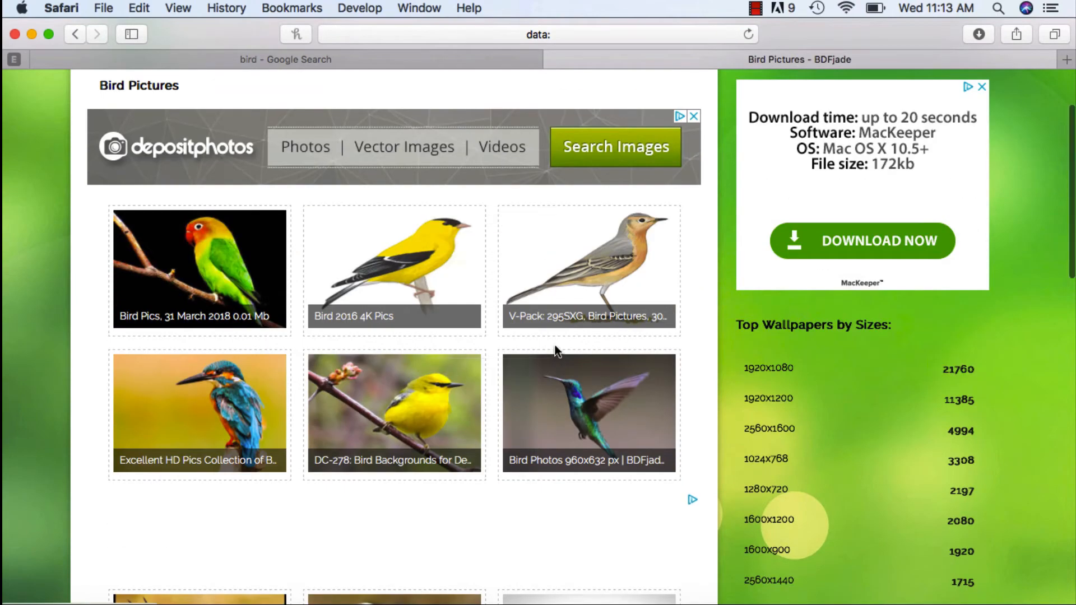
pyautogui.scroll(3, 552, 345)
pyautogui.click(479, 53)
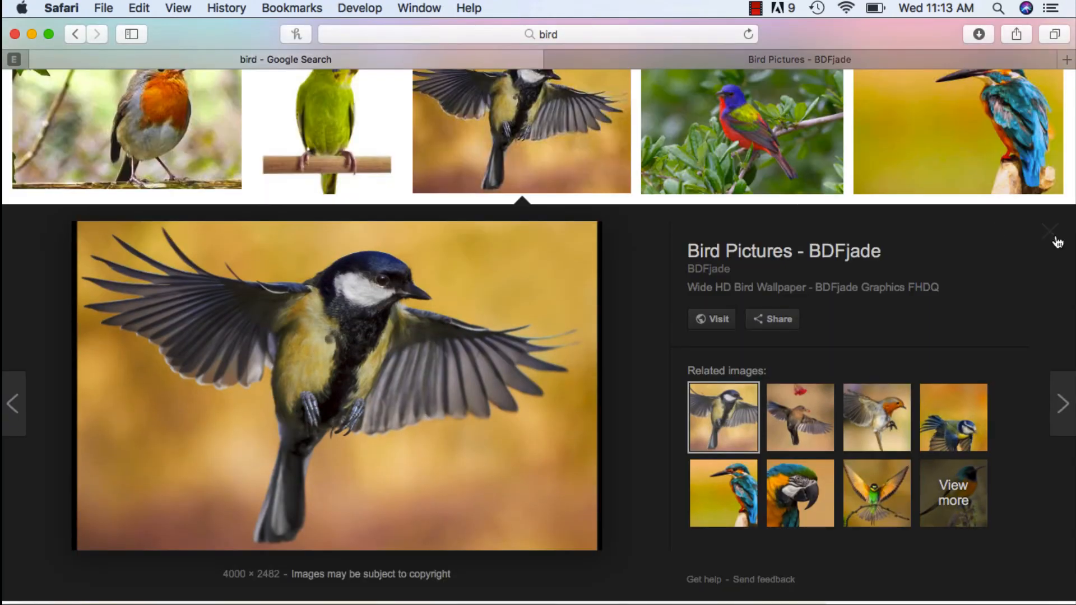
pyautogui.click(1057, 241)
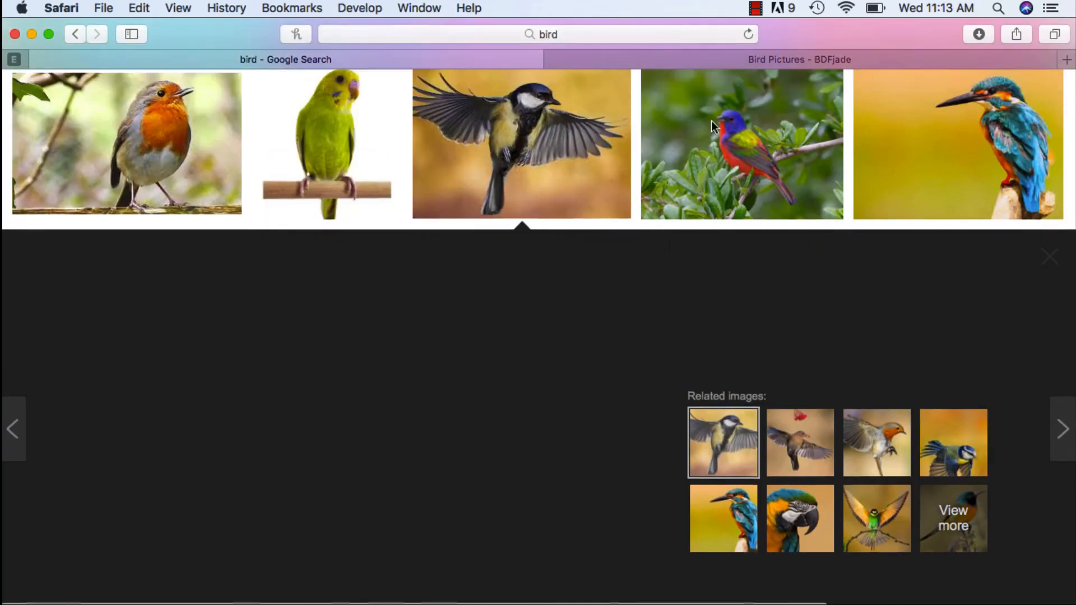
pyautogui.click(338, 156)
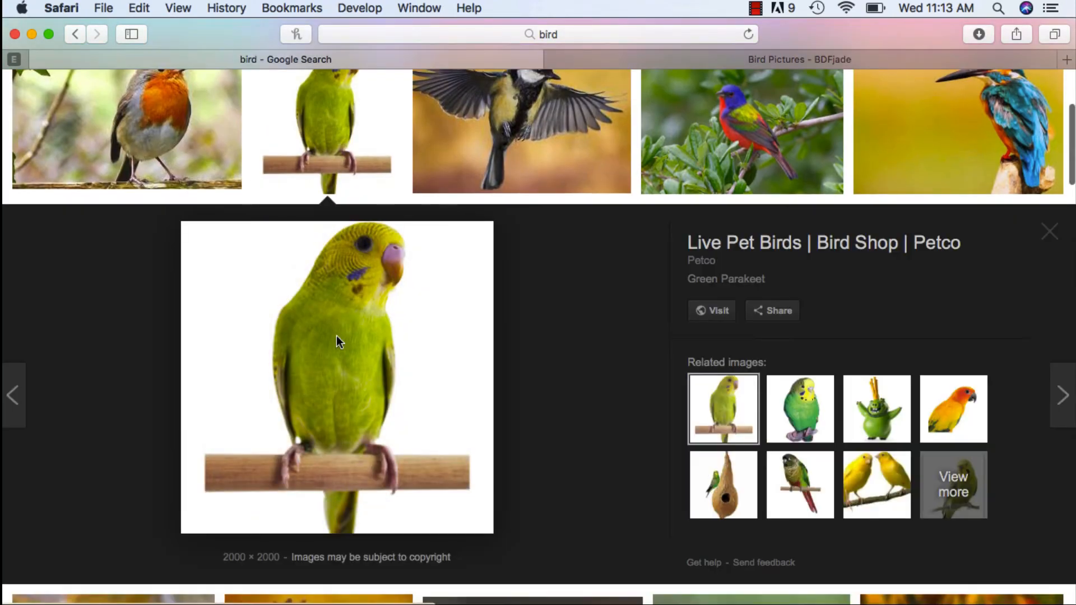
# - Load the green parakeet's copied image address in the BDFjade tab and save the full-size picture
pyautogui.rightClick(339, 338)
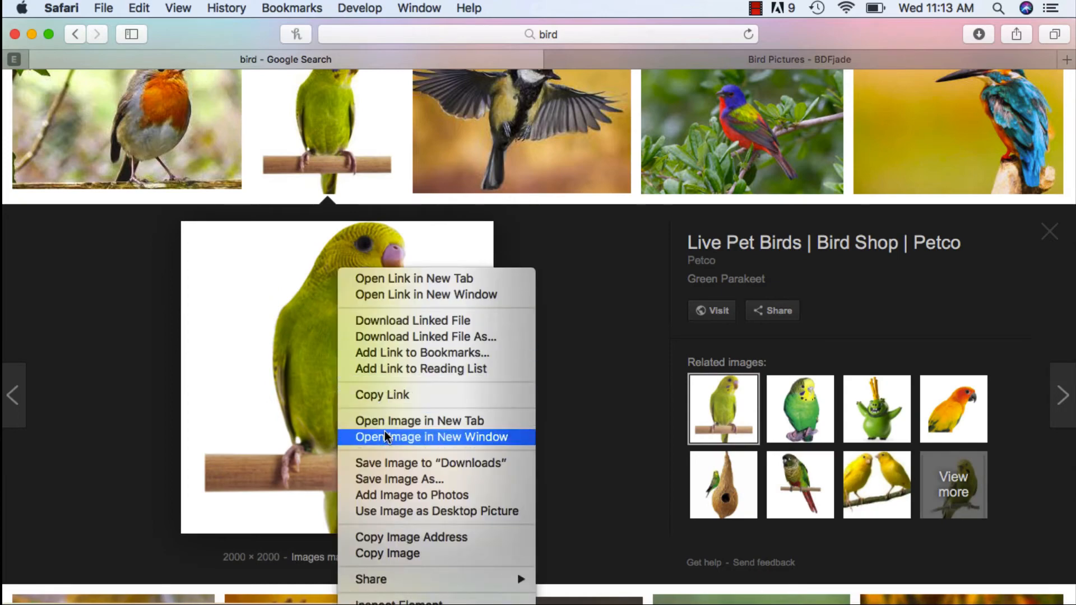
pyautogui.click(399, 539)
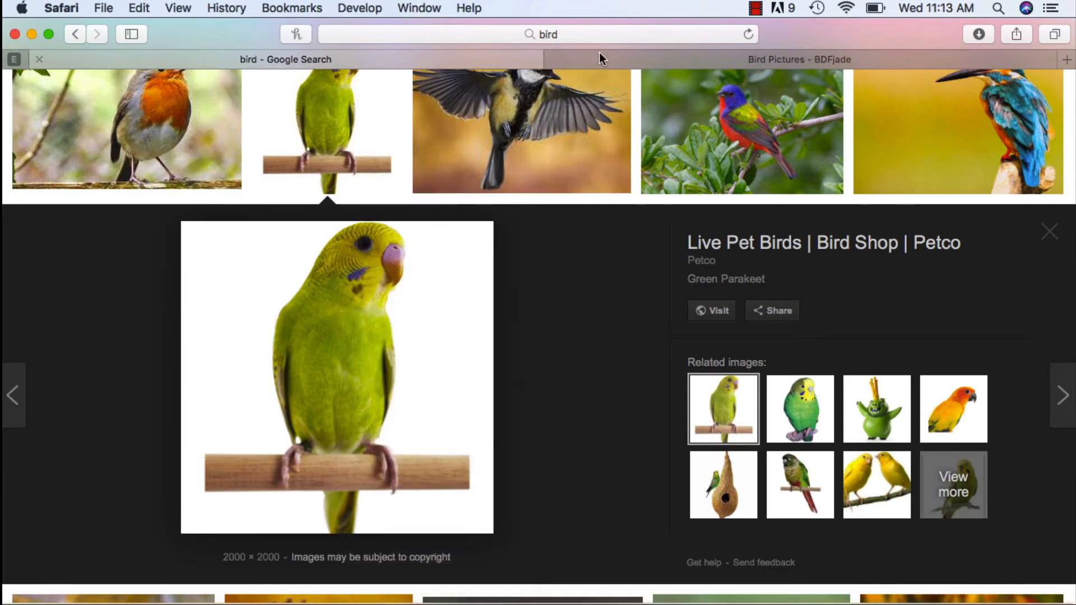
pyautogui.click(600, 54)
pyautogui.click(593, 29)
pyautogui.press('BackSpace')
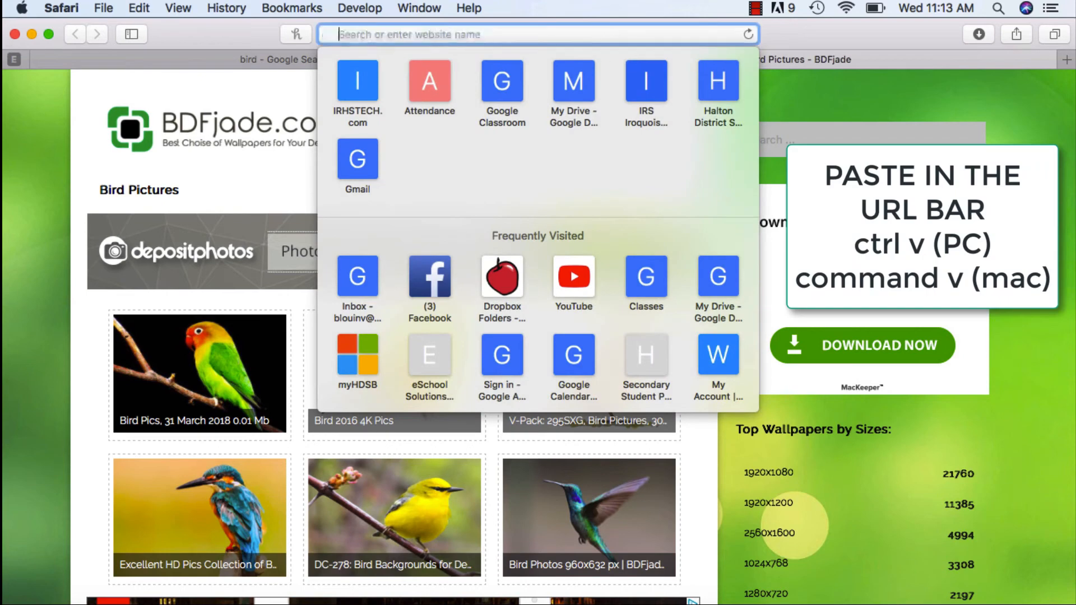
pyautogui.press('super+v')
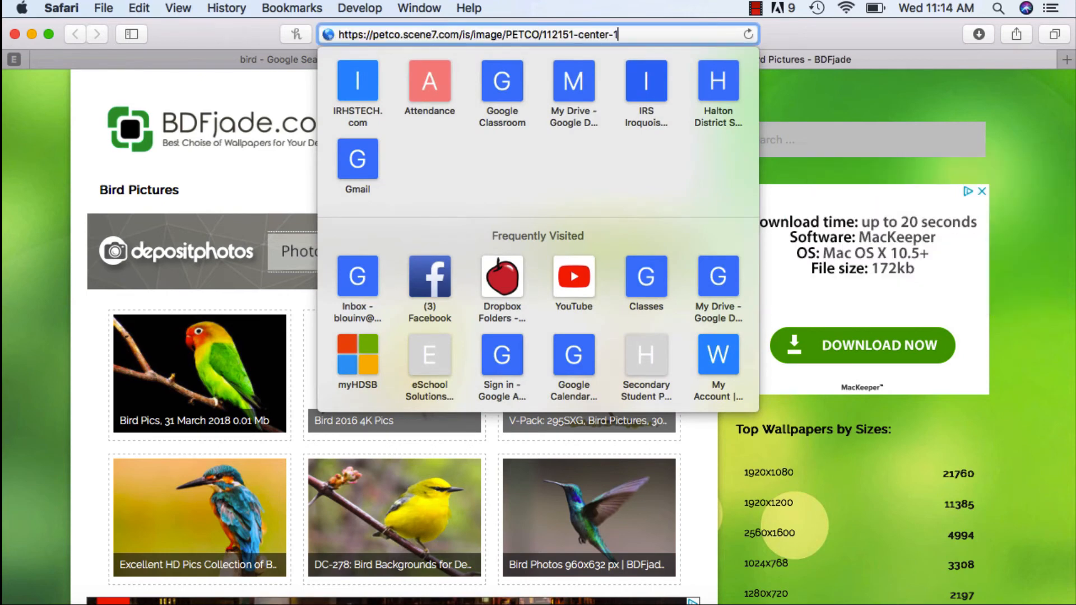
pyautogui.press('Return')
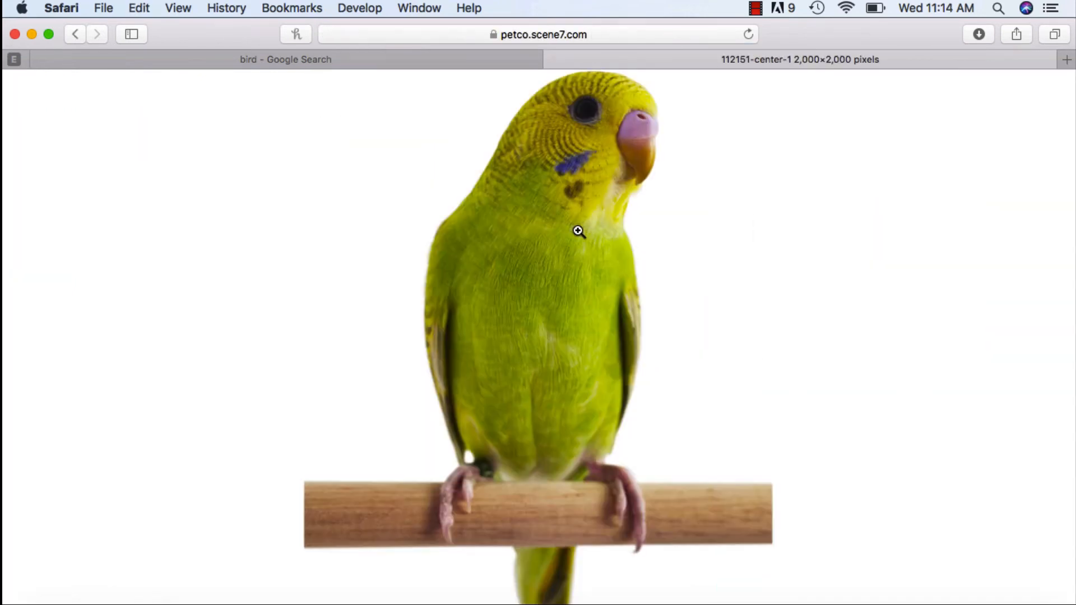
pyautogui.rightClick(579, 231)
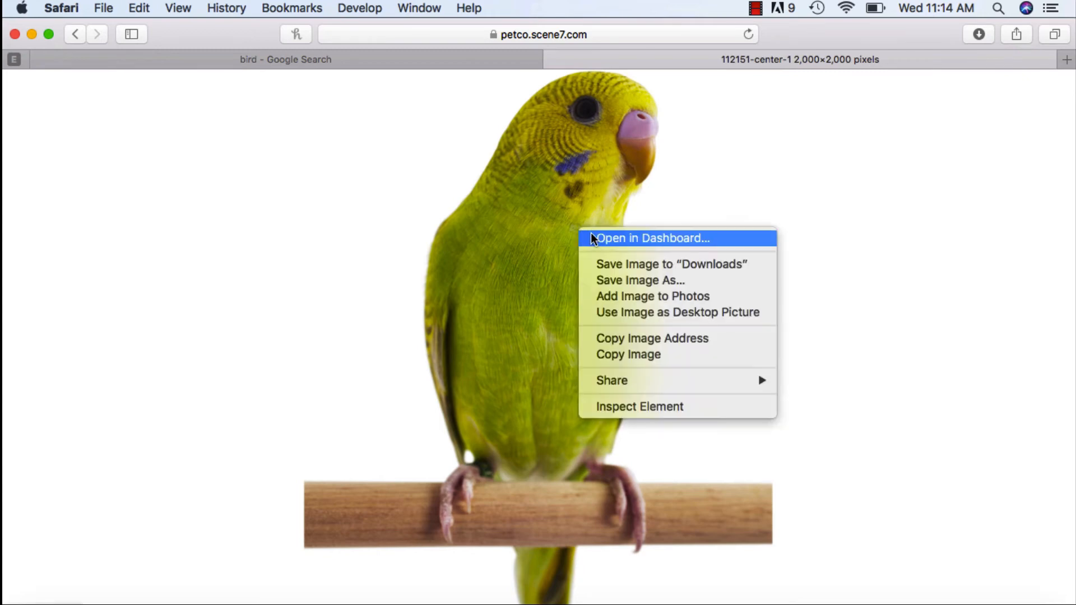
pyautogui.click(616, 282)
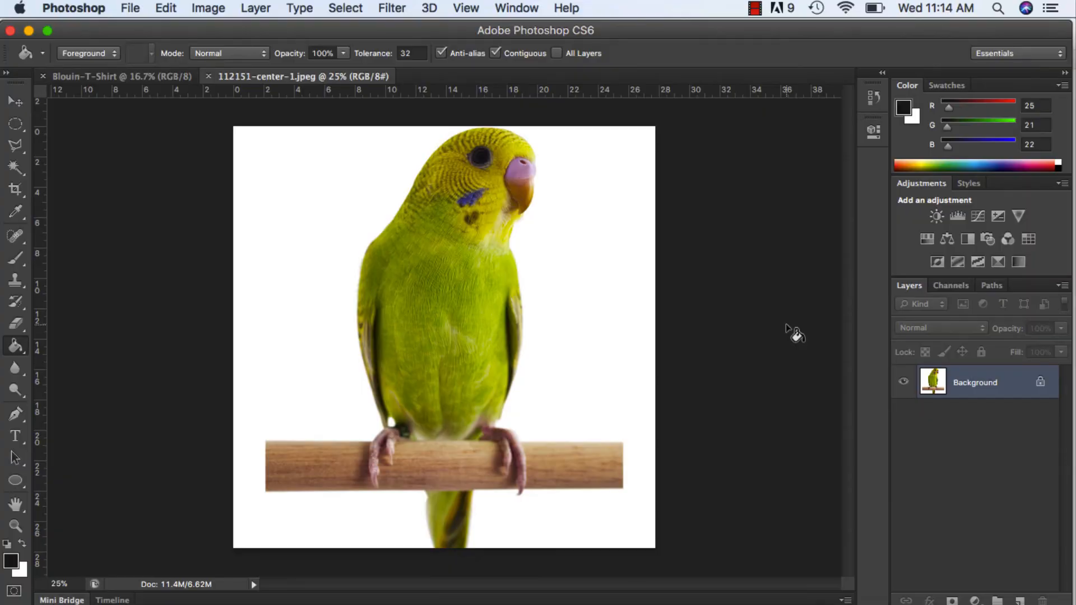
# - Turn on Contiguous and Anti-alias for the Magic Wand and select the white background around the parakeet
pyautogui.click(17, 166)
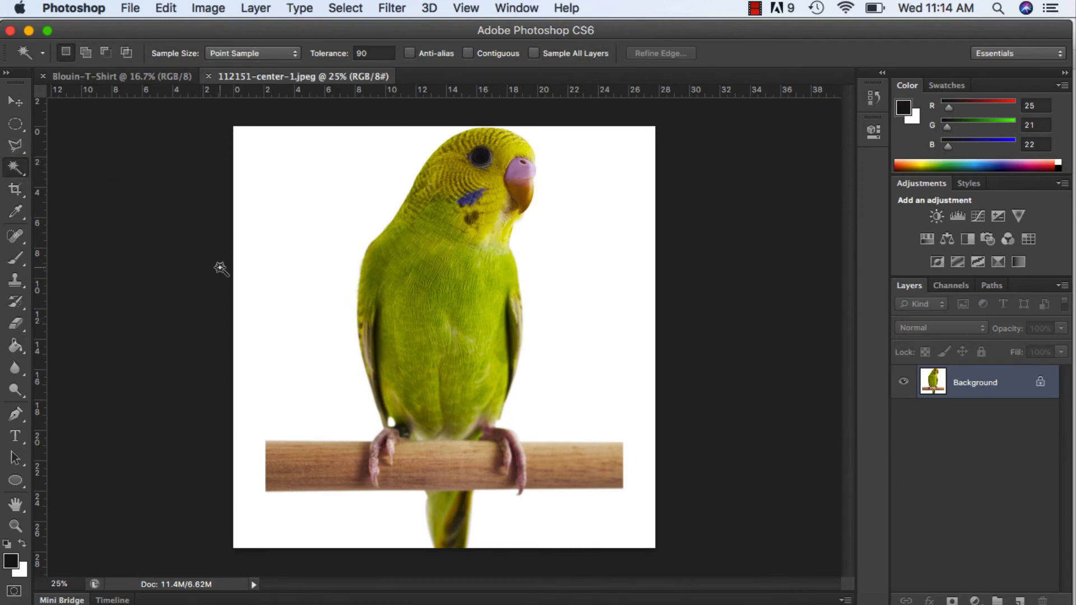
pyautogui.click(324, 199)
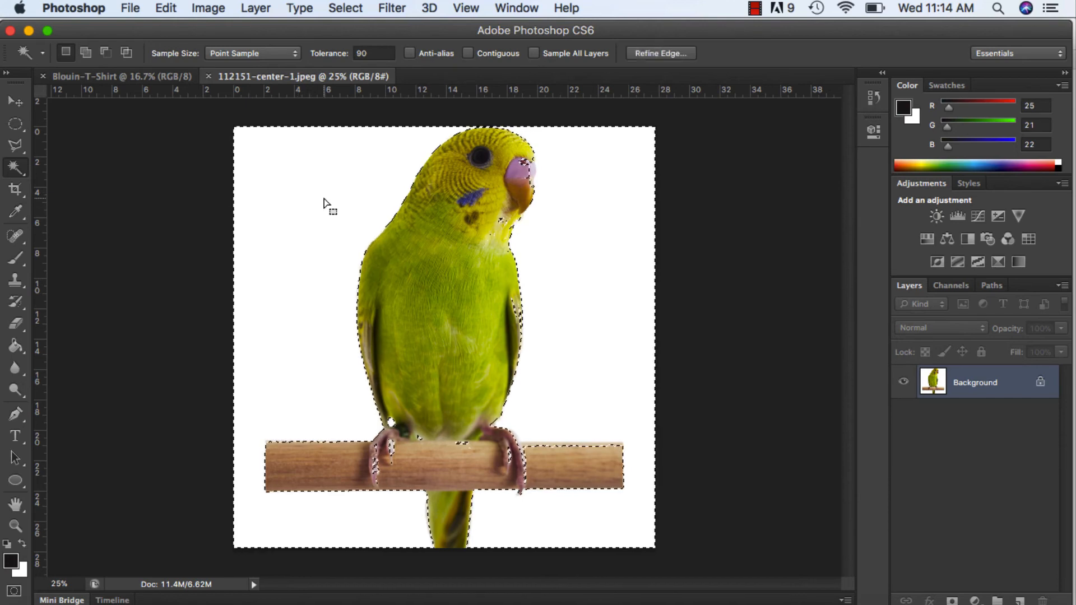
pyautogui.click(468, 53)
pyautogui.click(410, 54)
pyautogui.press('super+d')
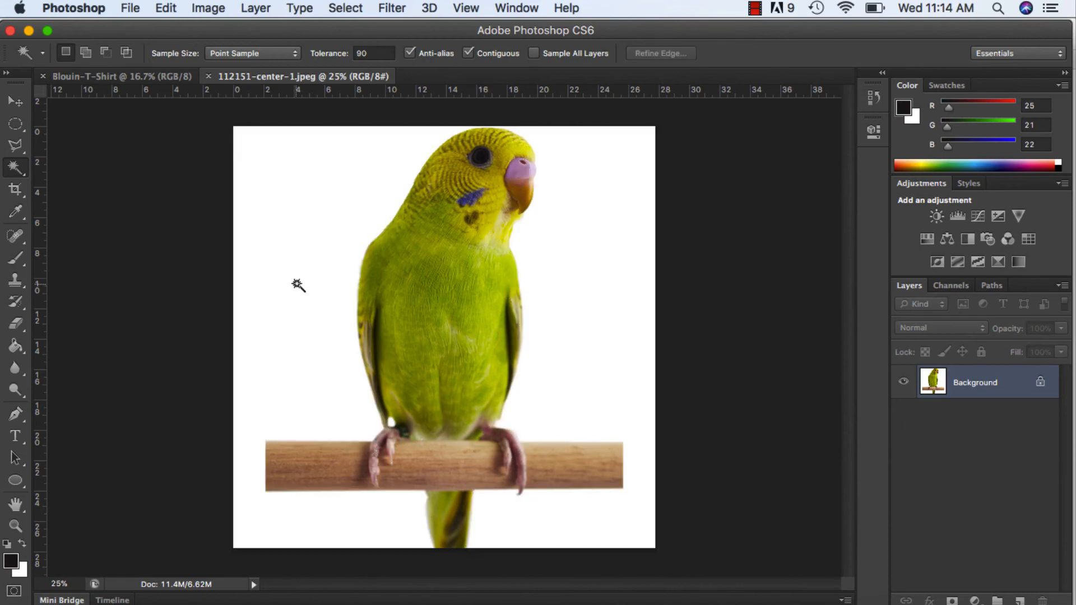
pyautogui.click(297, 285)
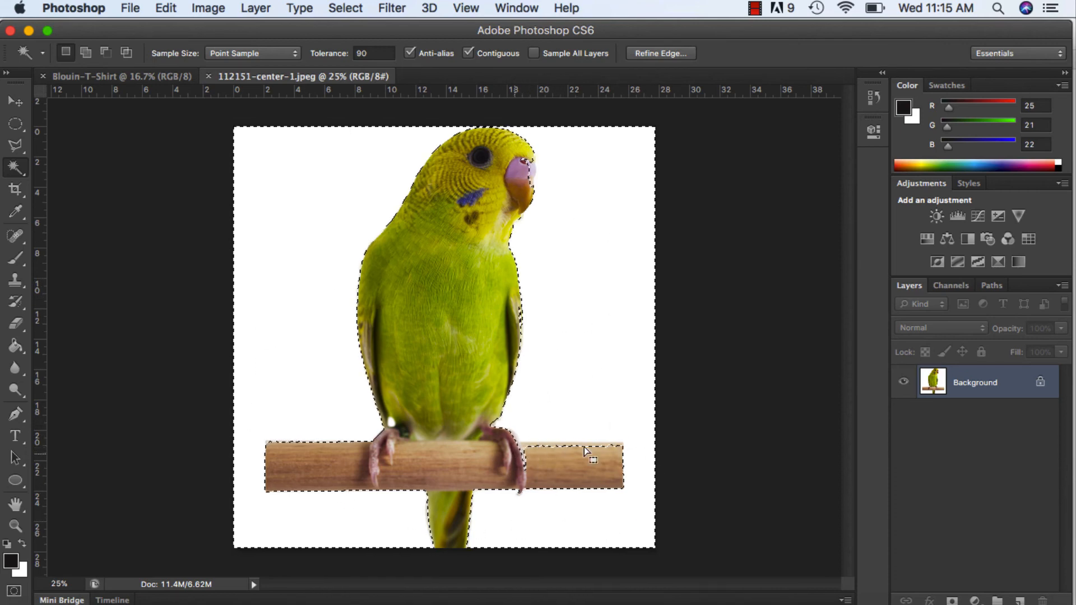
# - Try selecting the white background with the Magic Wand tolerance set to 80 and to 50
pyautogui.click(376, 53)
pyautogui.write('80')
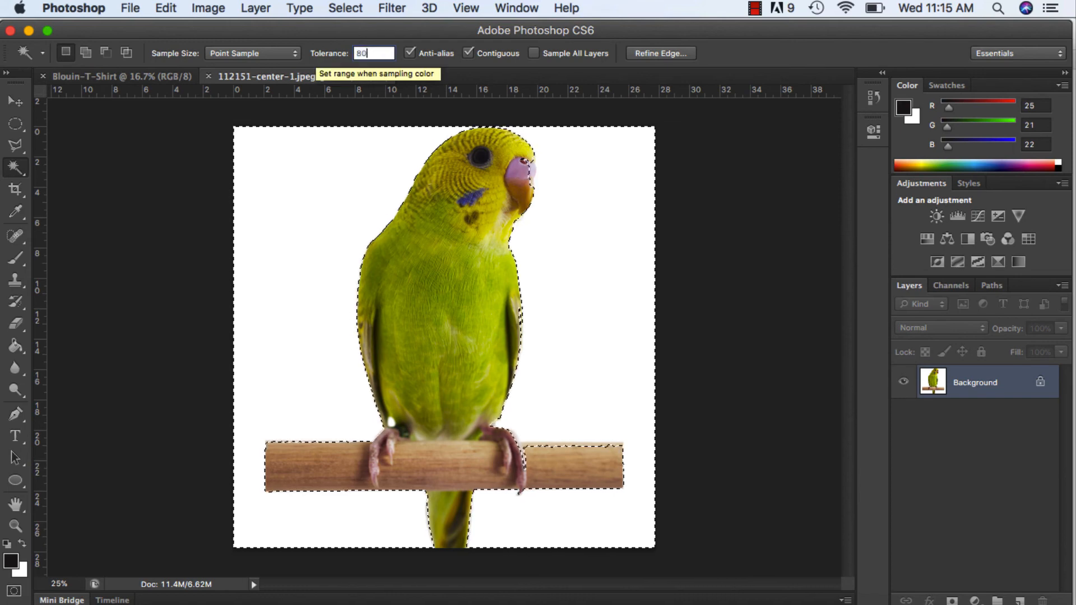
pyautogui.press('Return')
pyautogui.click(589, 187)
pyautogui.click(597, 186)
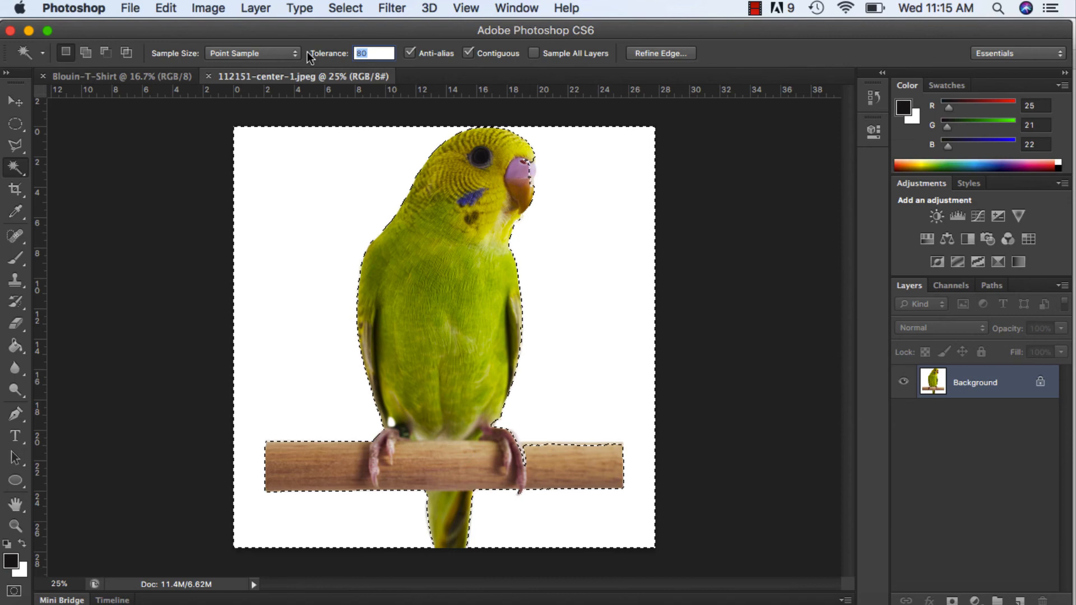
pyautogui.write('50')
pyautogui.press('Return')
pyautogui.click(338, 188)
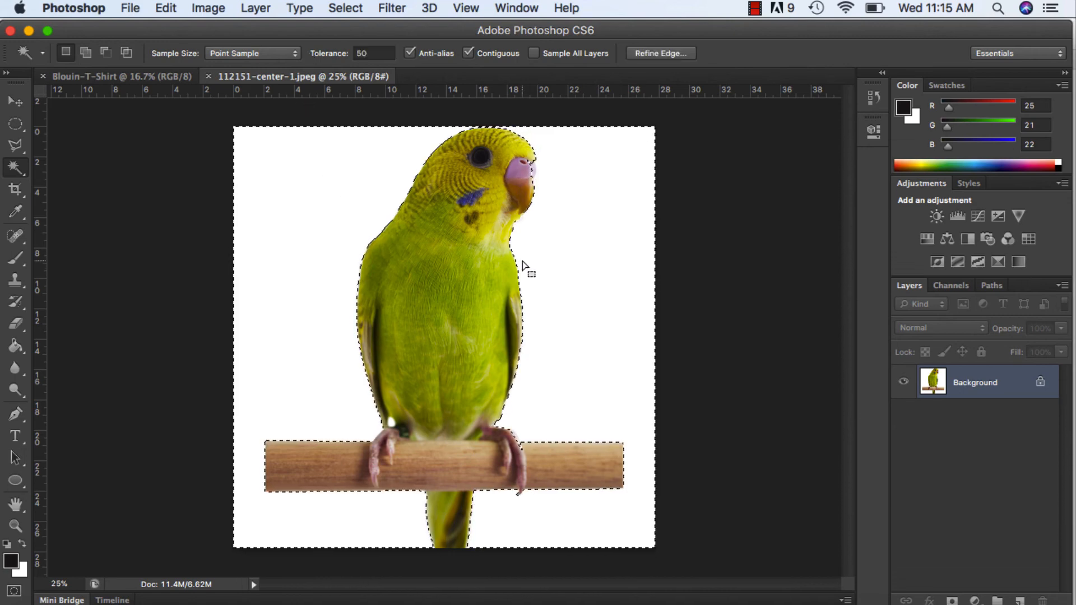
# - Reselect the white background with a Magic Wand tolerance of 30 and invert the selection to the parakeet and perch
pyautogui.doubleClick(371, 53)
pyautogui.write('3')
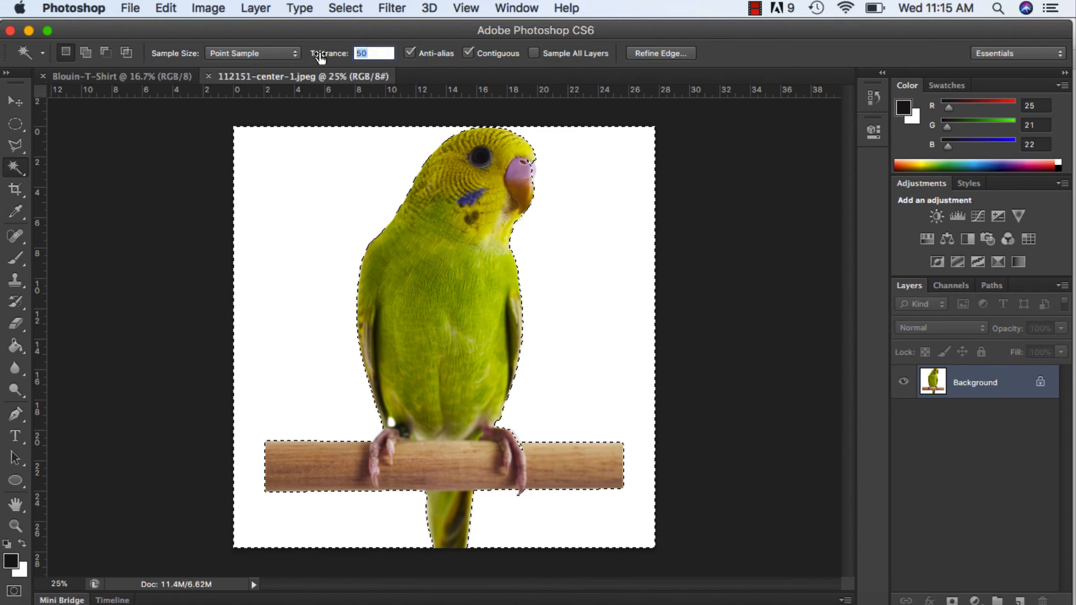
pyautogui.write('0')
pyautogui.press('Return')
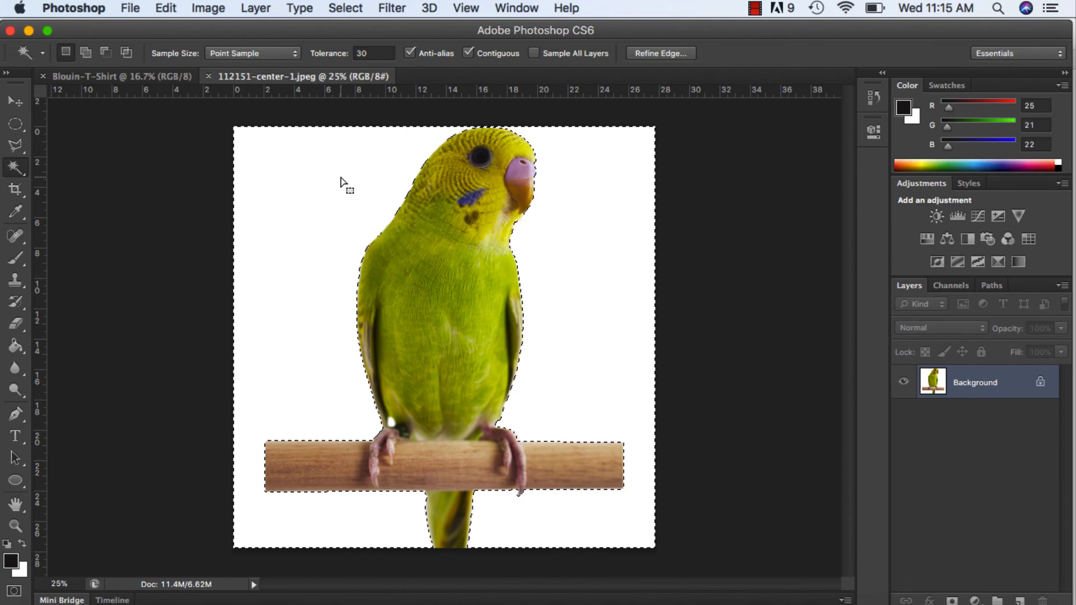
pyautogui.click(347, 8)
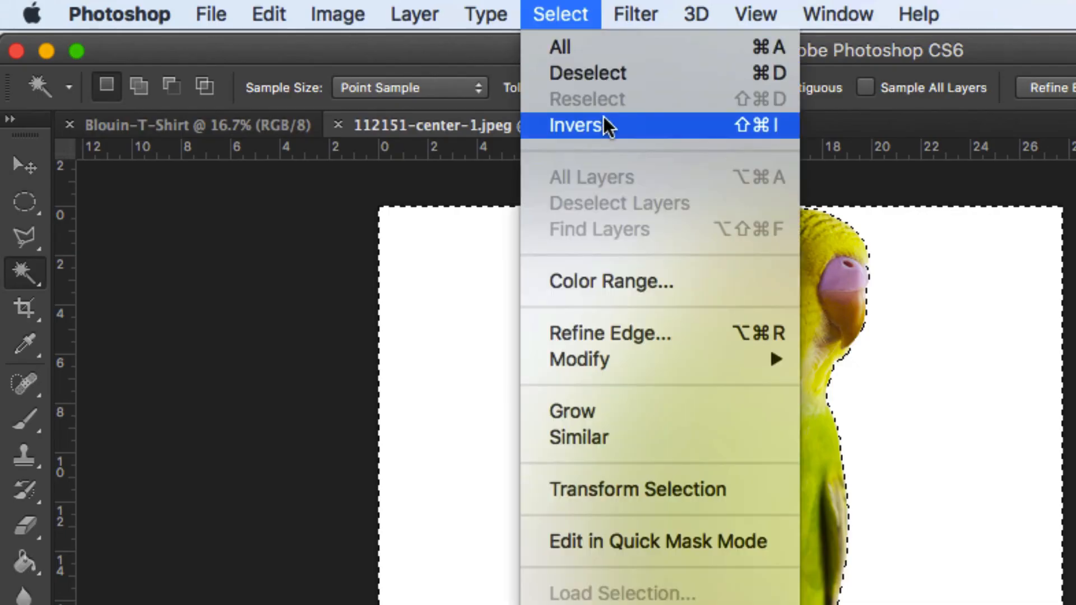
pyautogui.click(604, 125)
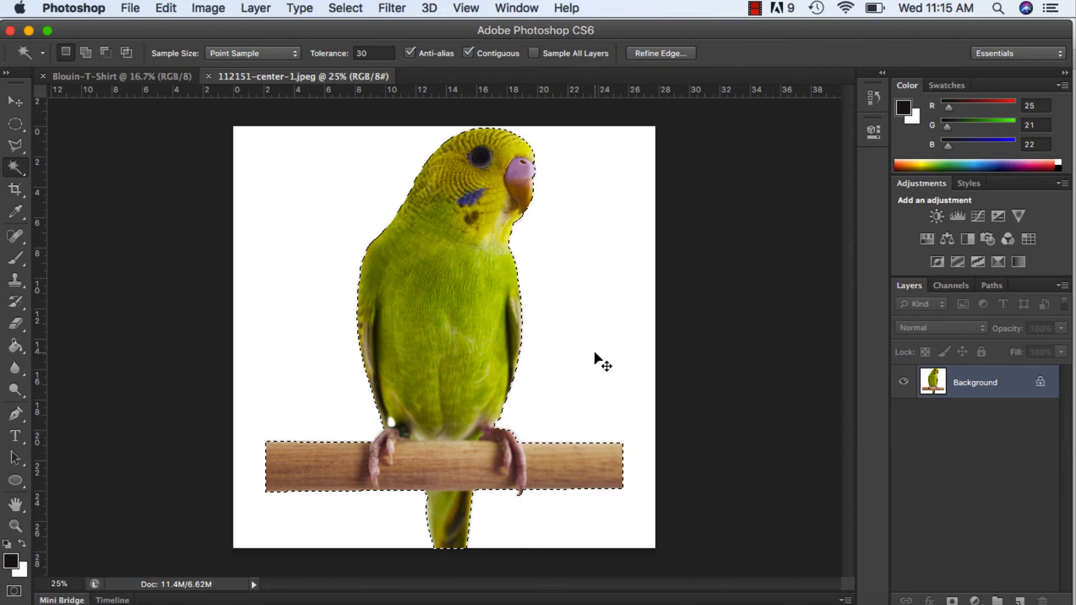
# - Copy the selected parakeet and perch into the T-shirt document and move it to the canvas's bottom edge, slightly left of centre
pyautogui.click(122, 76)
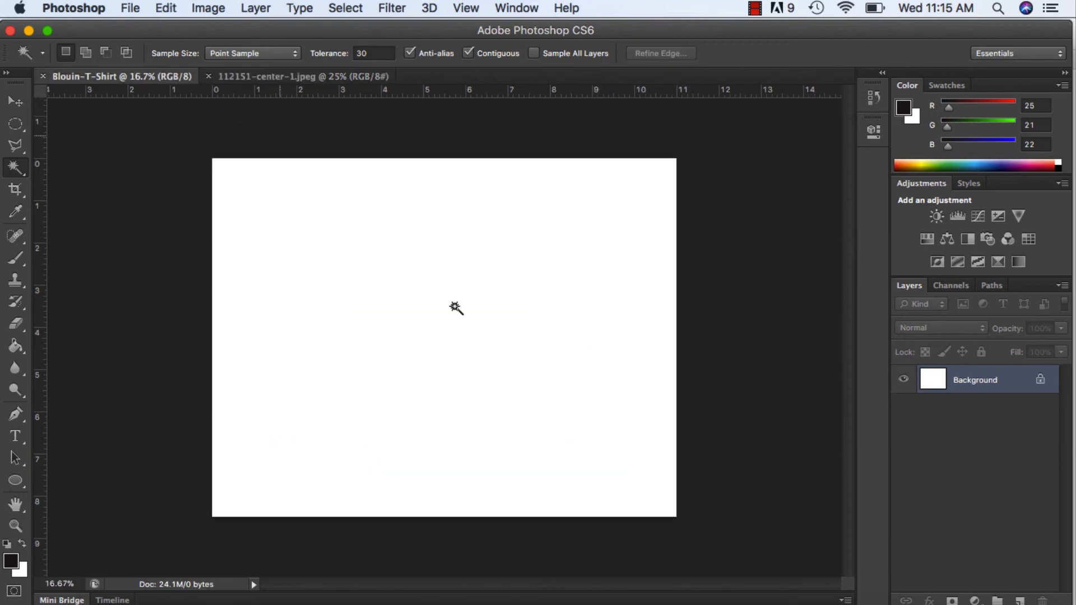
pyautogui.press('super+v')
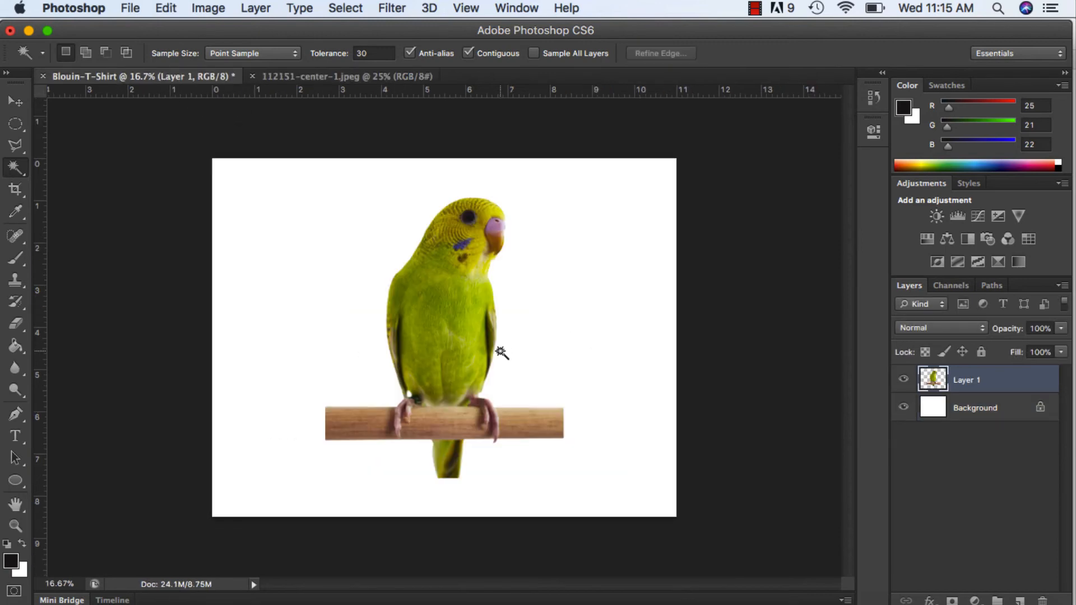
pyautogui.click(15, 102)
pyautogui.moveTo(450, 314); pyautogui.dragTo(406, 355)
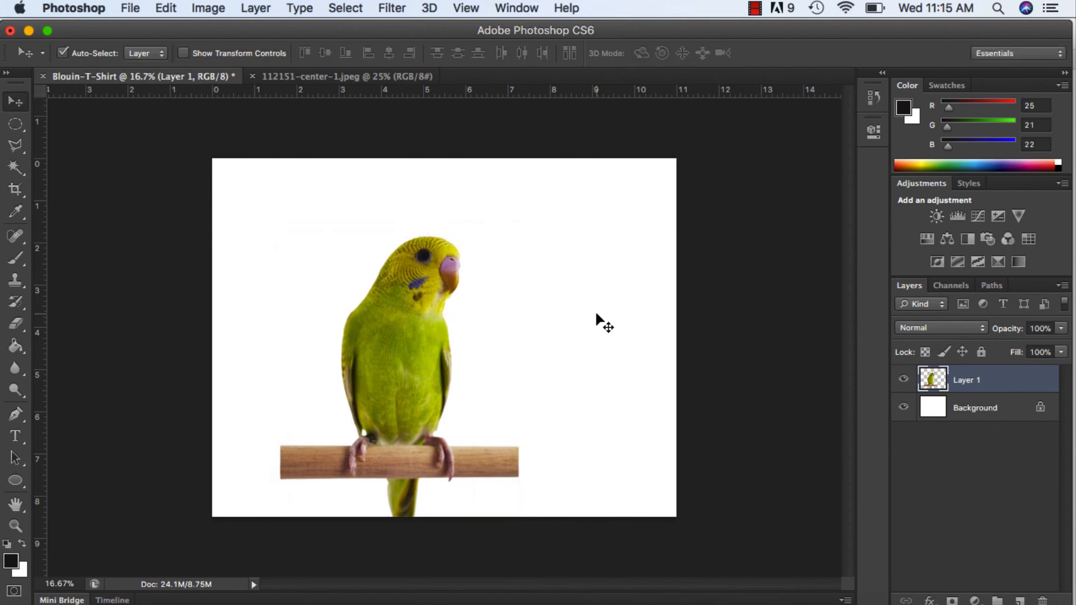
# - Switch to Safari to look at the bird image results, and return to Photoshop
pyautogui.click(209, 600)
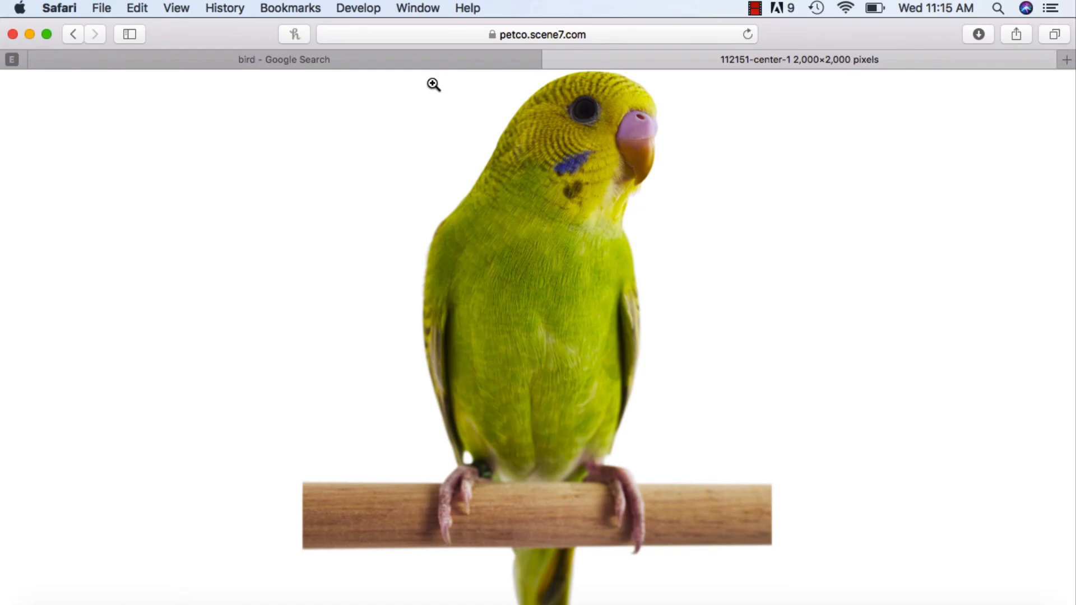
pyautogui.click(434, 61)
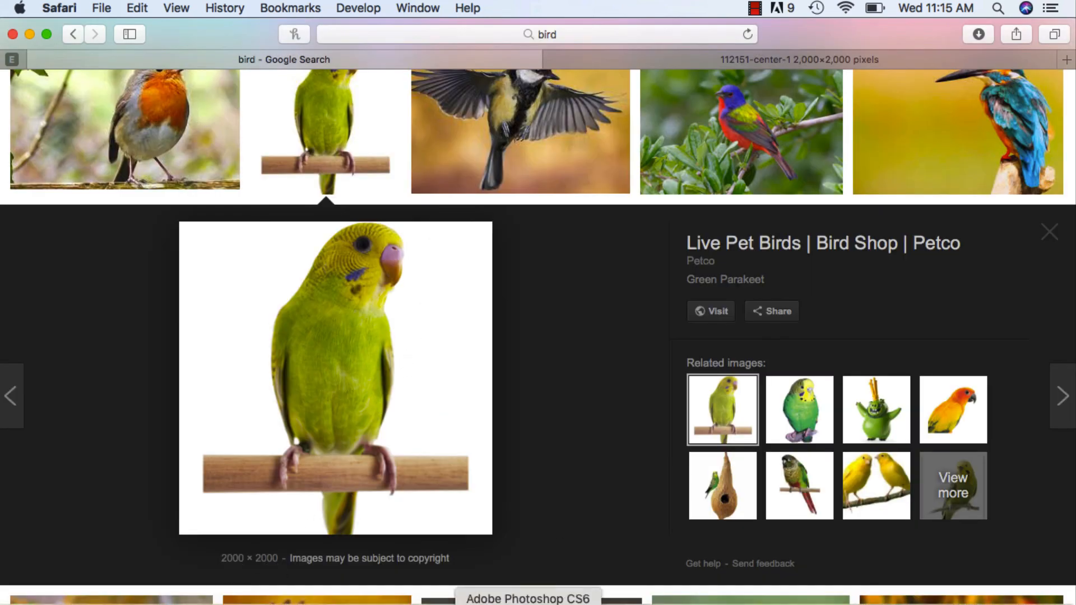
pyautogui.click(528, 603)
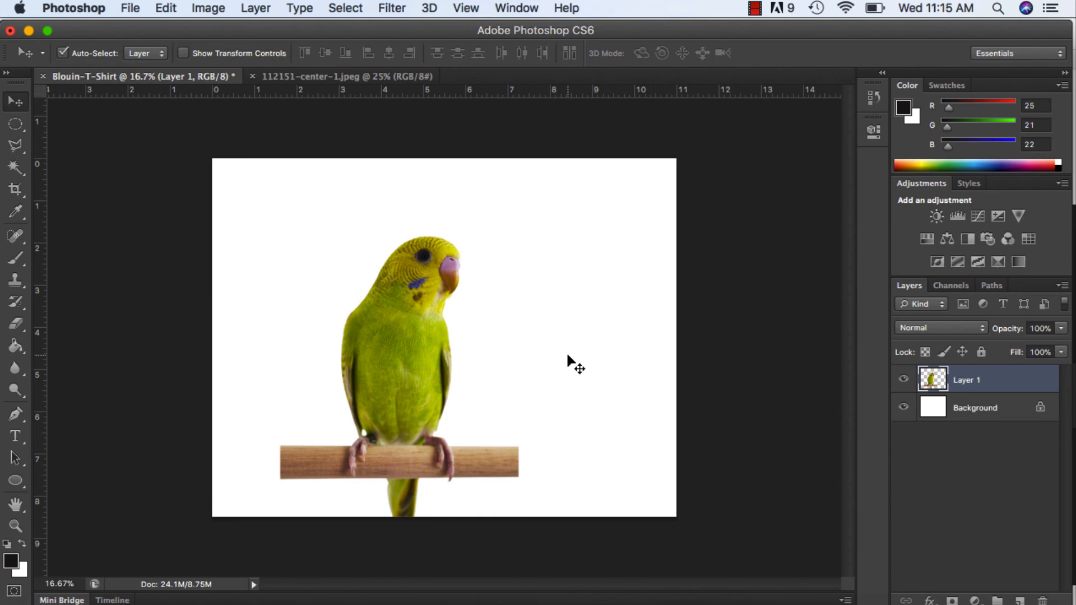